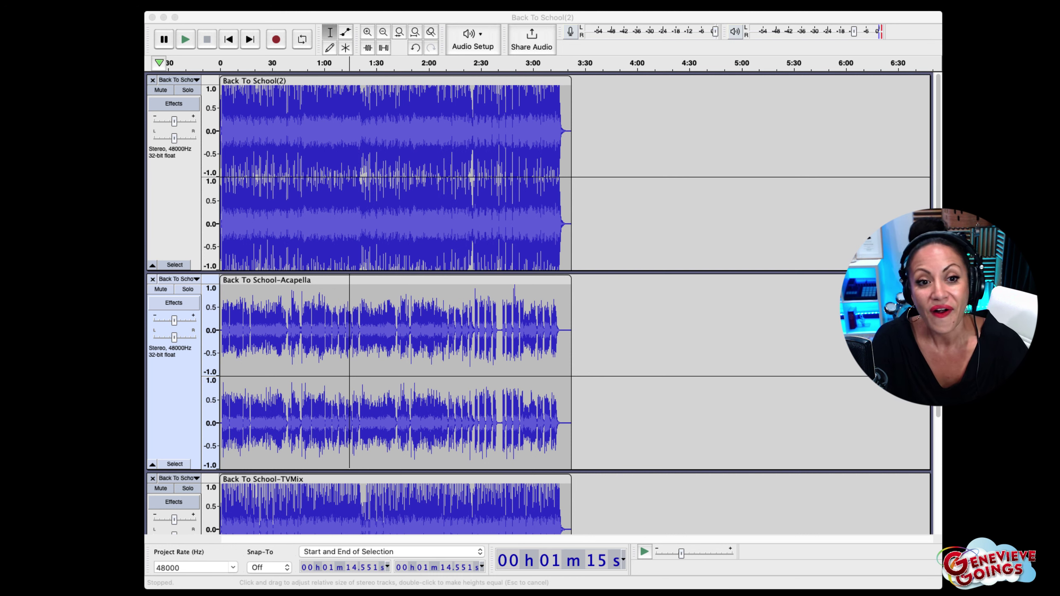
click(378, 427)
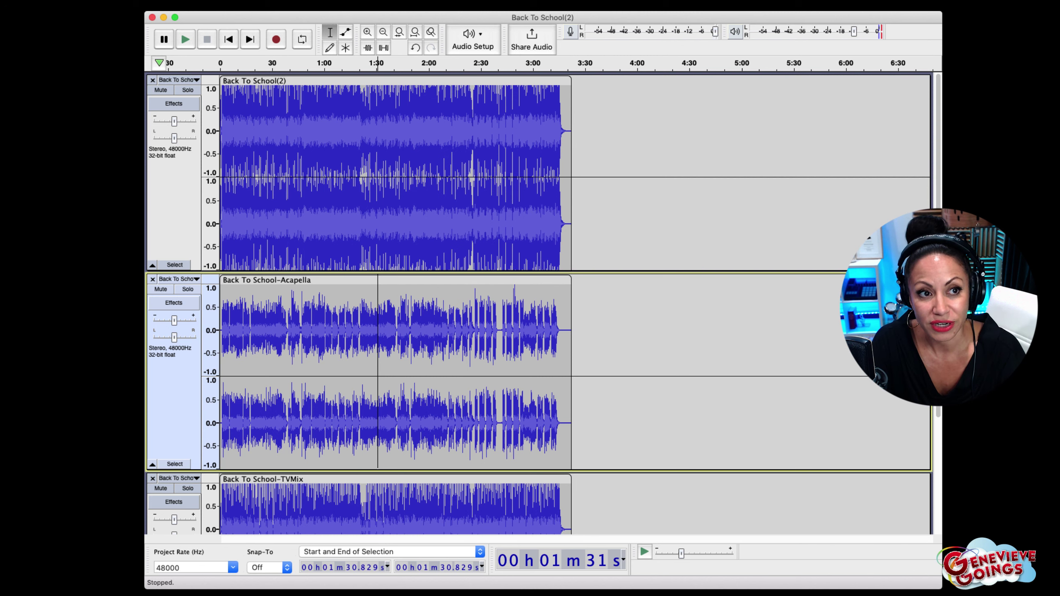
click(75, 5)
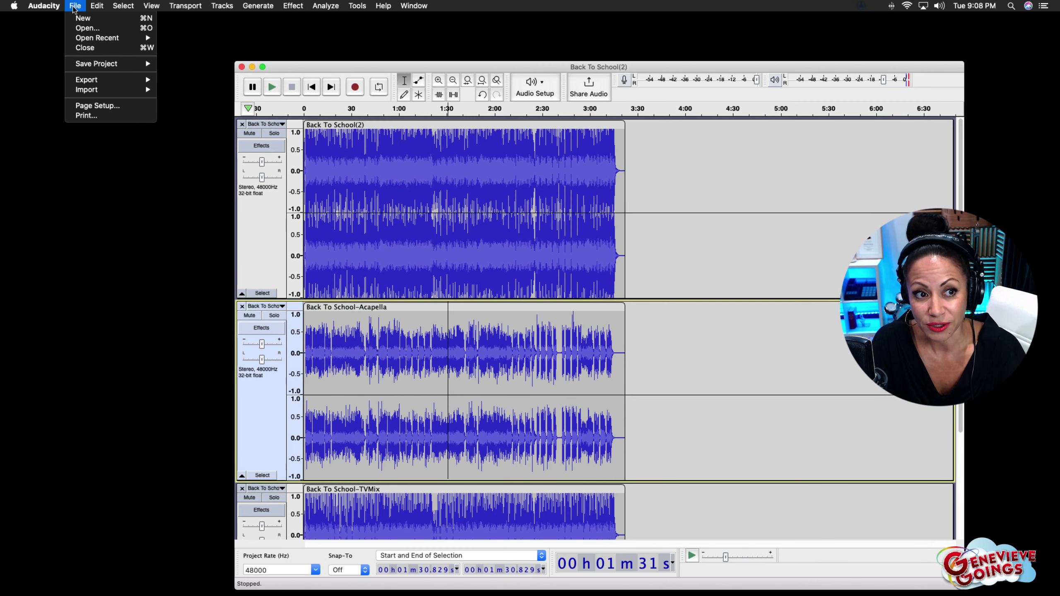
mouse_move(92, 90)
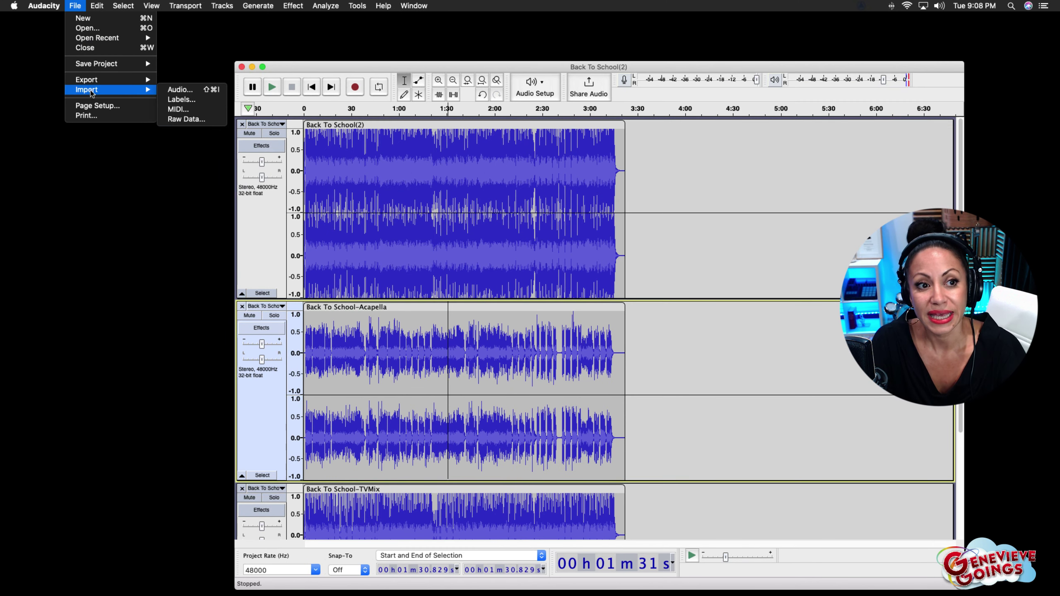
click(166, 89)
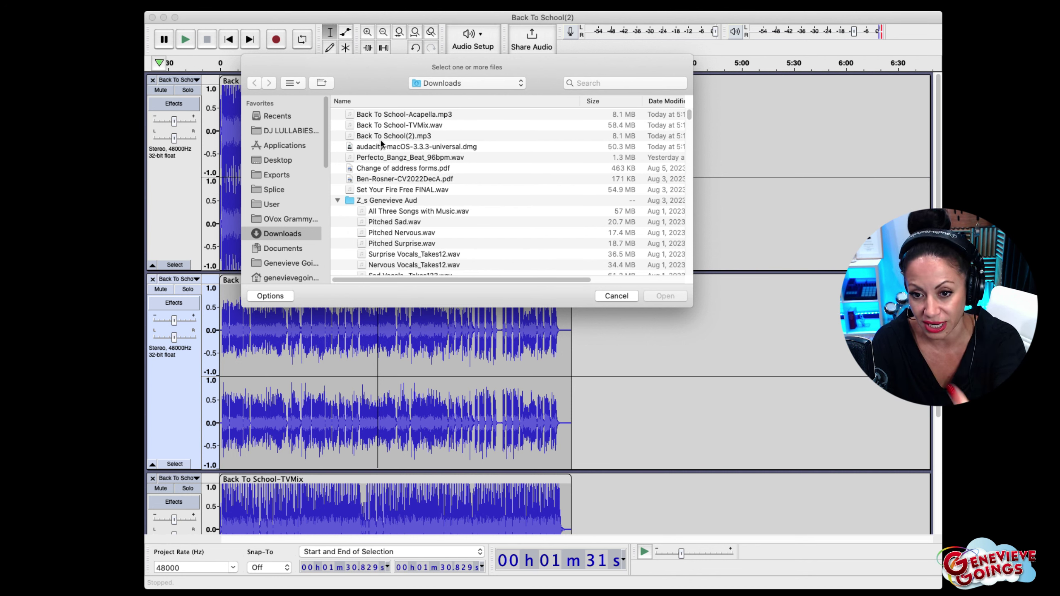
click(399, 117)
shift+click(399, 135)
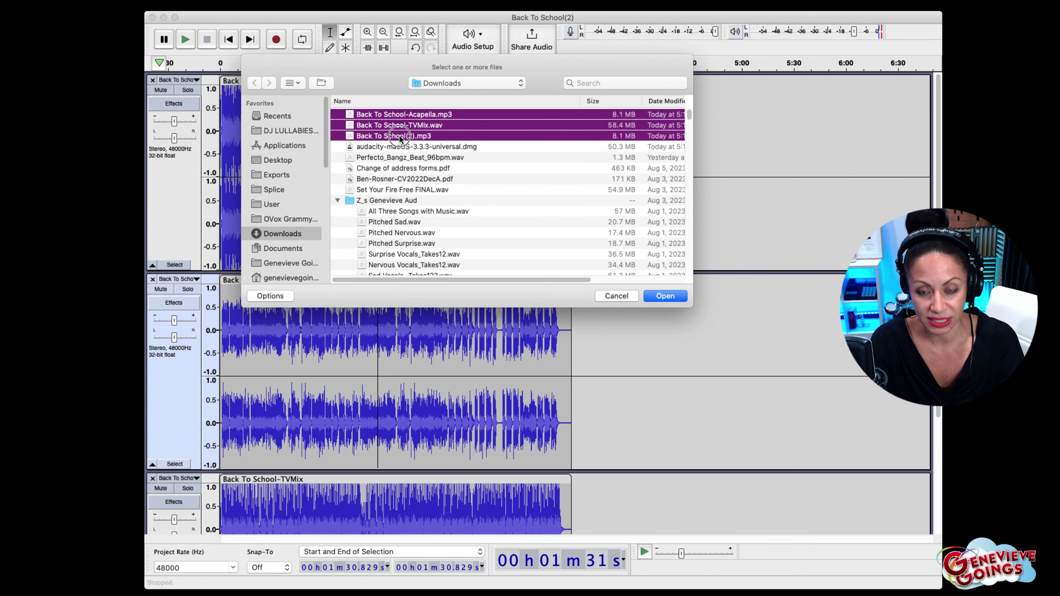
click(623, 298)
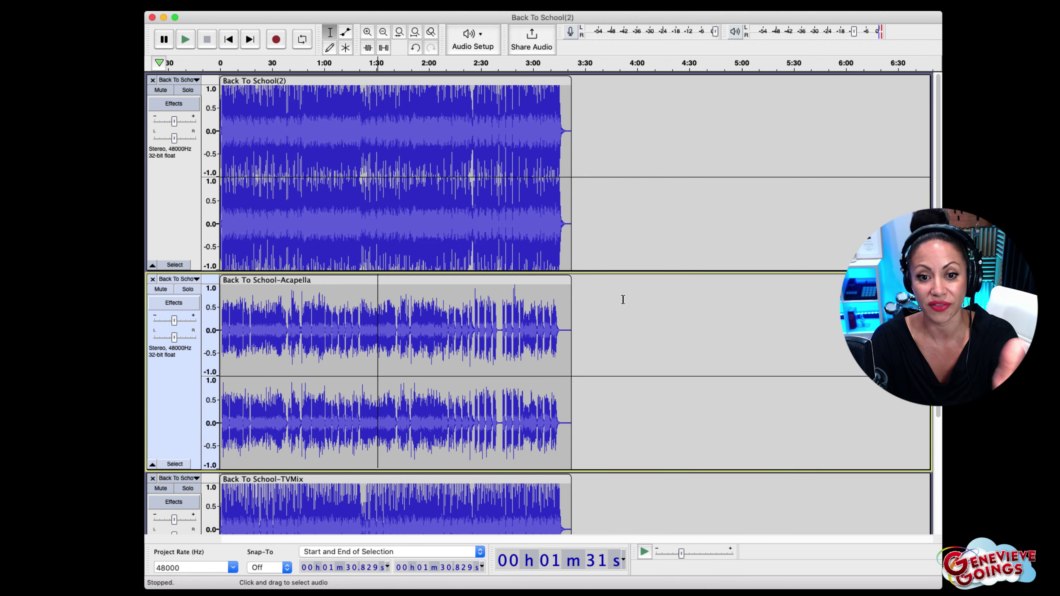
scroll(542, 293, down, 5)
scroll(466, 291, up, 5)
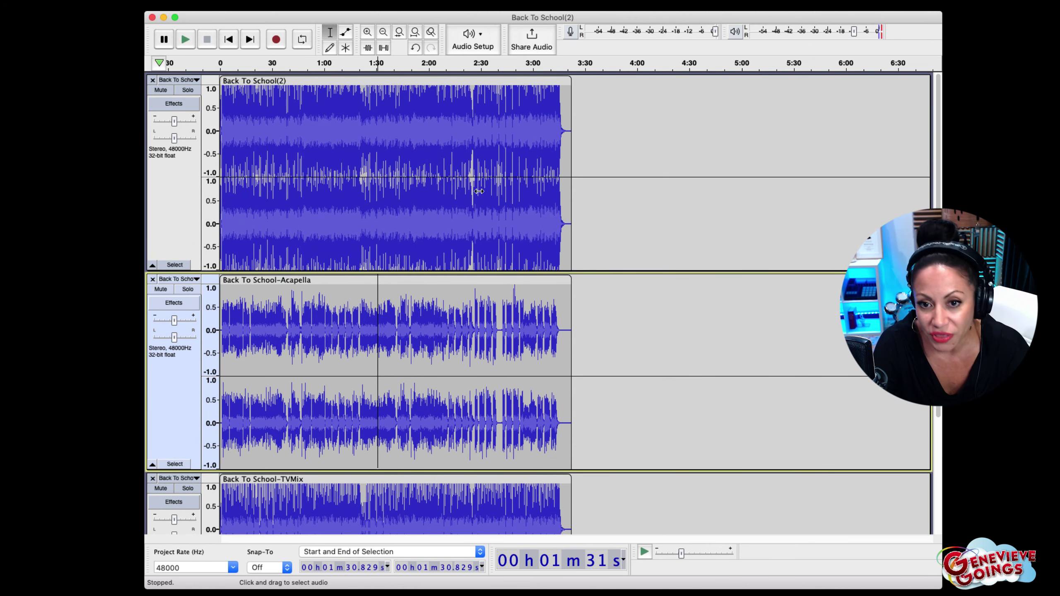
scroll(414, 220, down, 4)
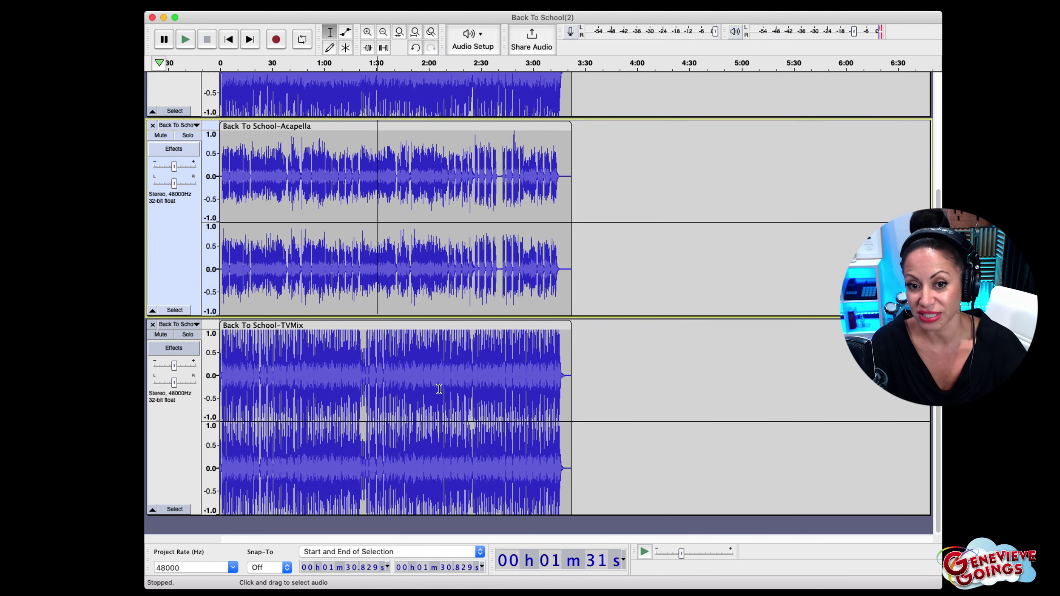
scroll(439, 390, up, 4)
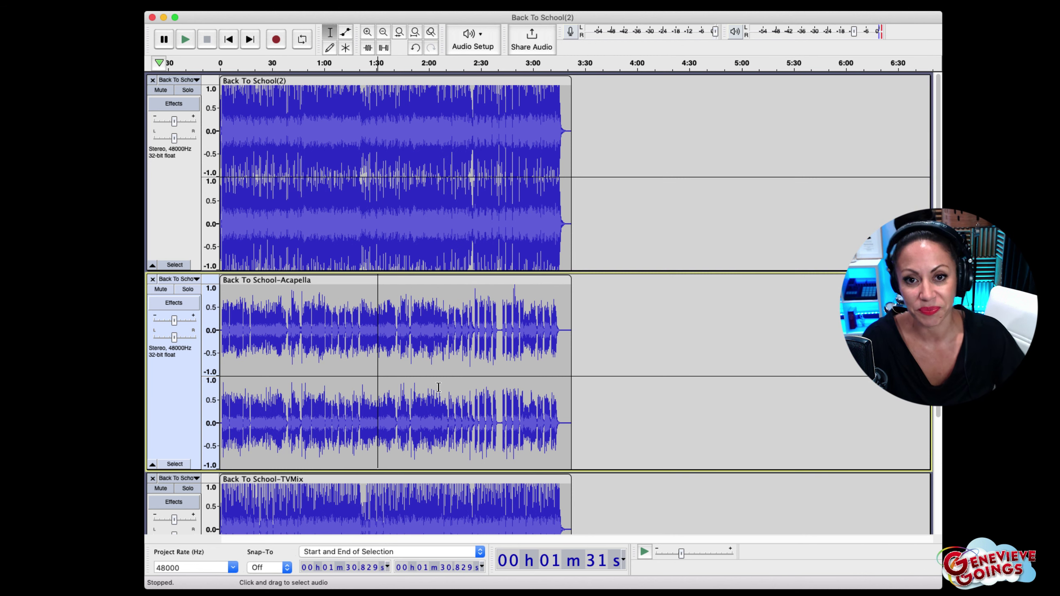
Step: Review the playback and recording devices in the audio setup and choose 1 (Mono) Recording Channel
click(462, 47)
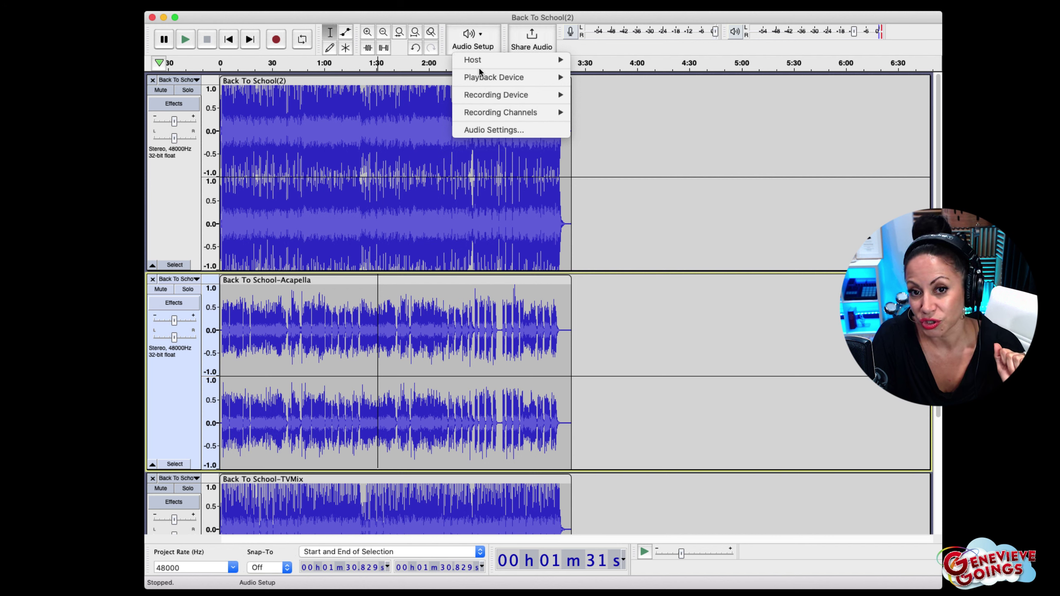
mouse_move(482, 80)
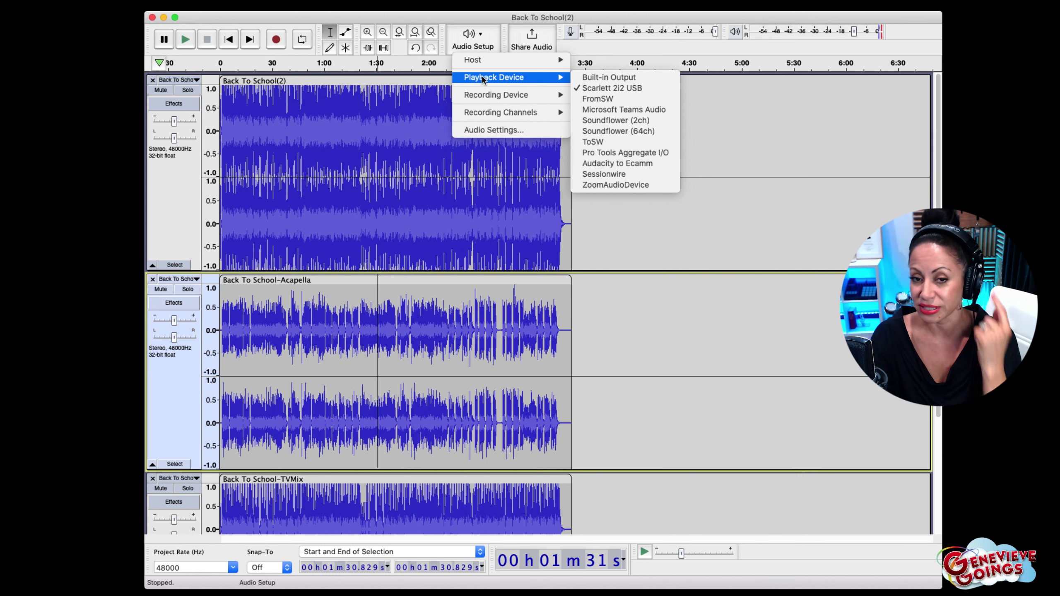
mouse_move(485, 98)
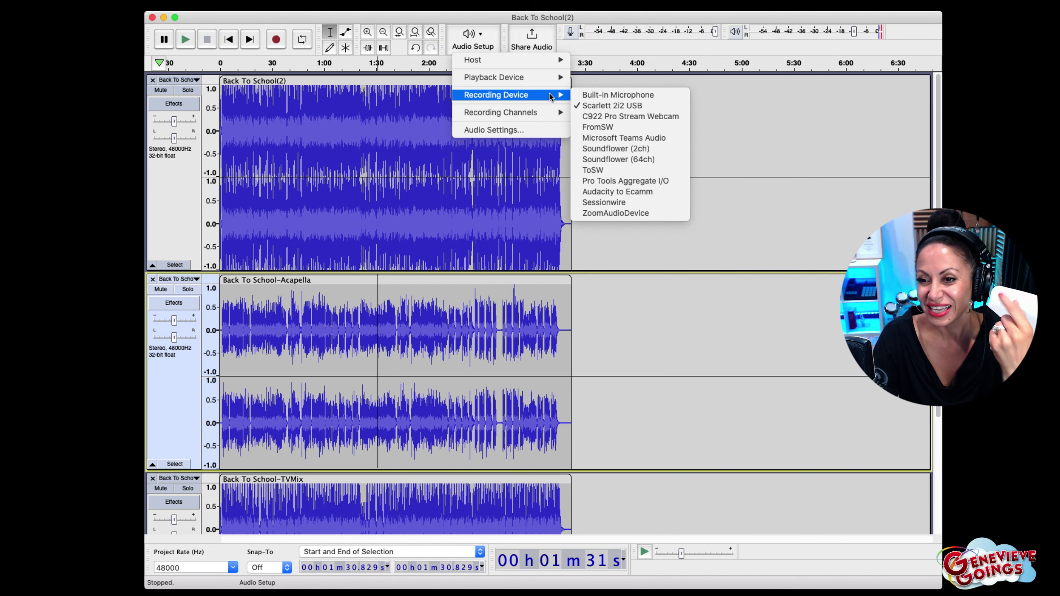
mouse_move(542, 115)
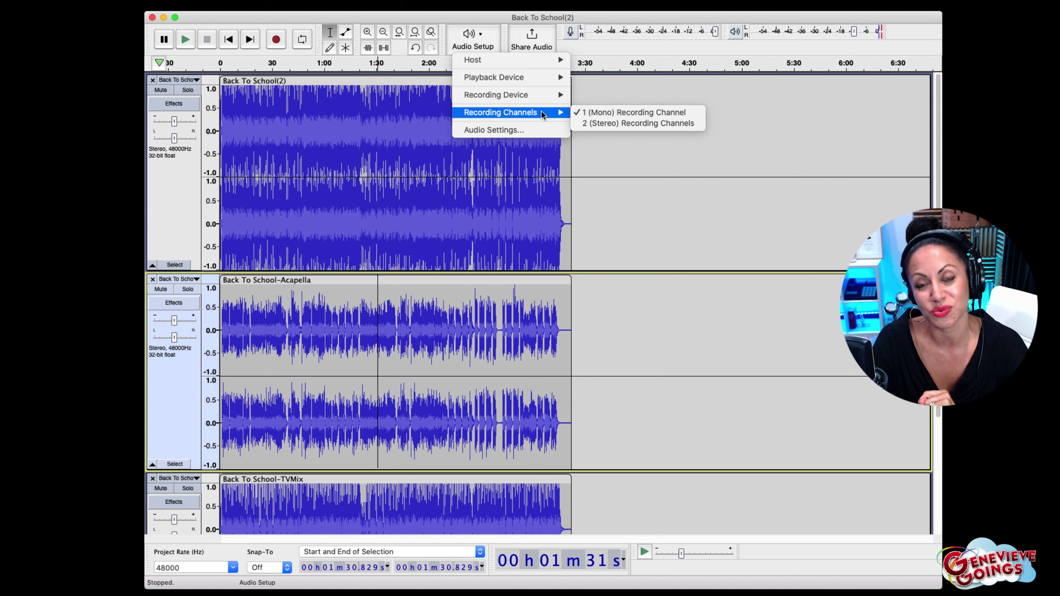
click(606, 113)
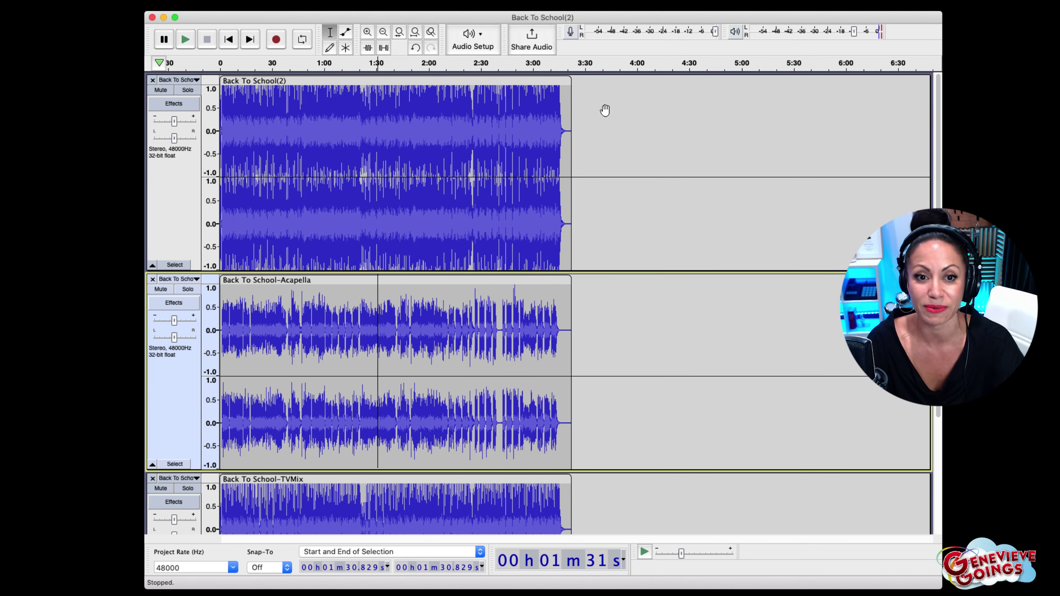
Step: Add a new mono track below the Back To School-TVMix track
scroll(264, 246, down, 5)
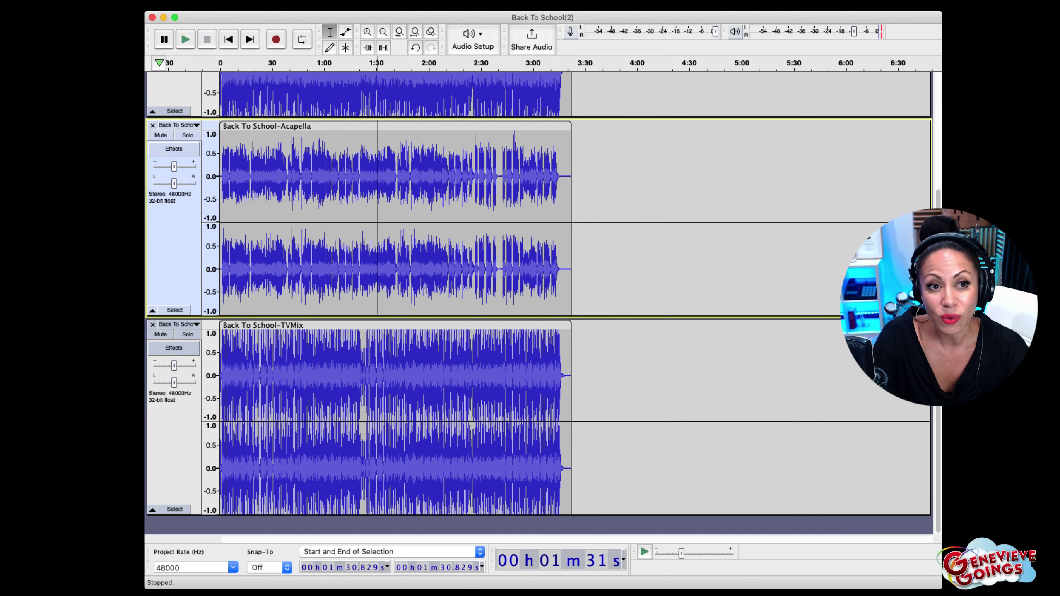
click(221, 6)
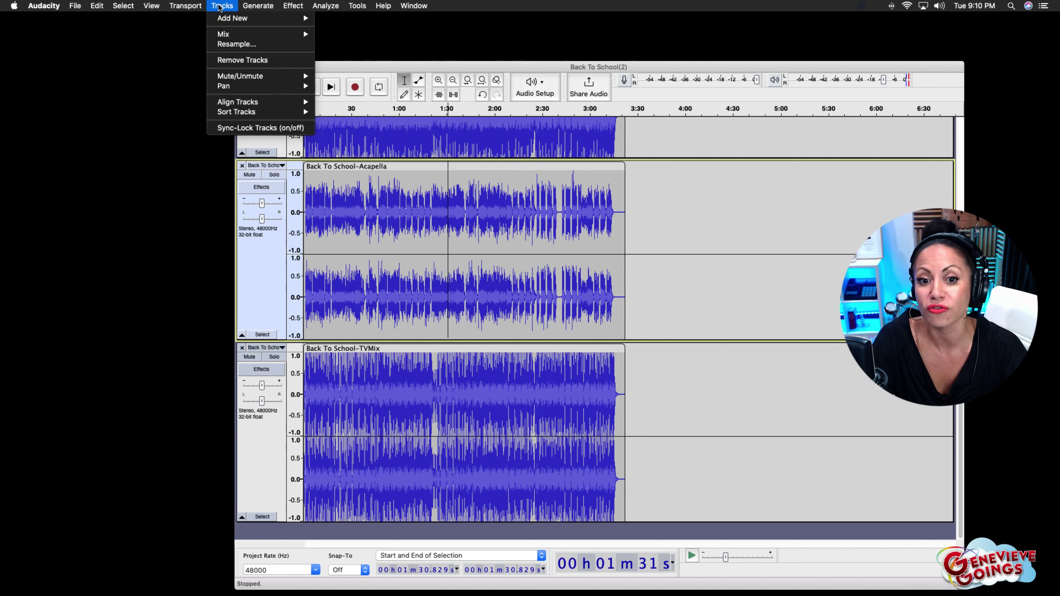
mouse_move(196, 3)
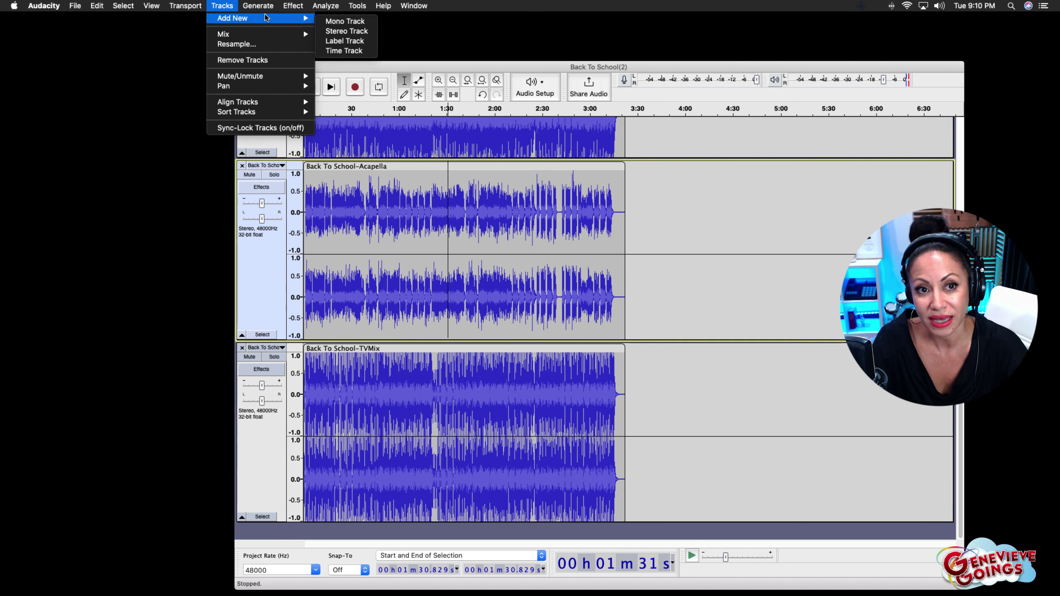
click(329, 22)
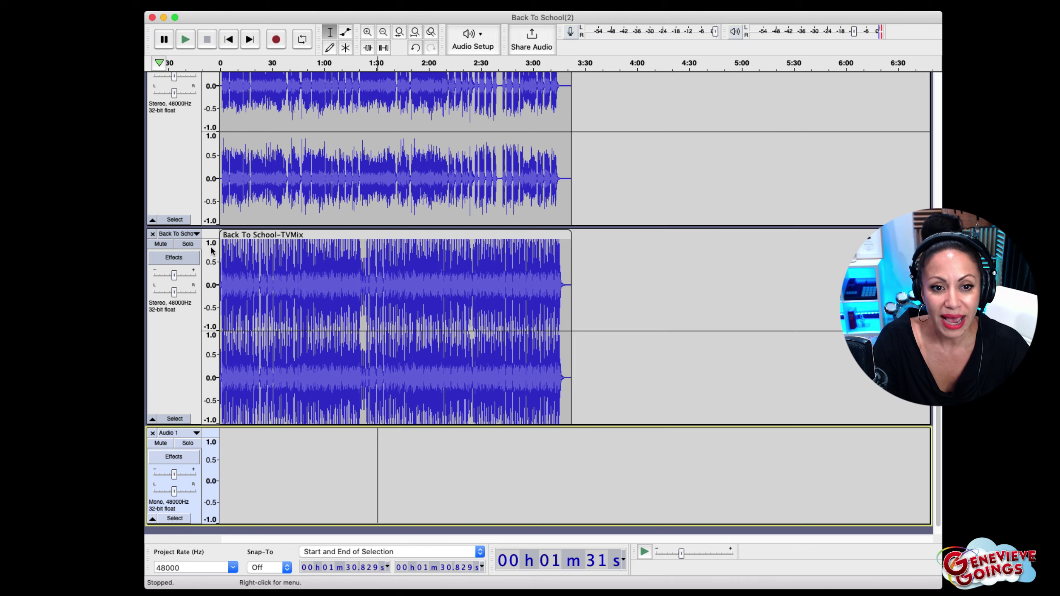
scroll(371, 164, up, 5)
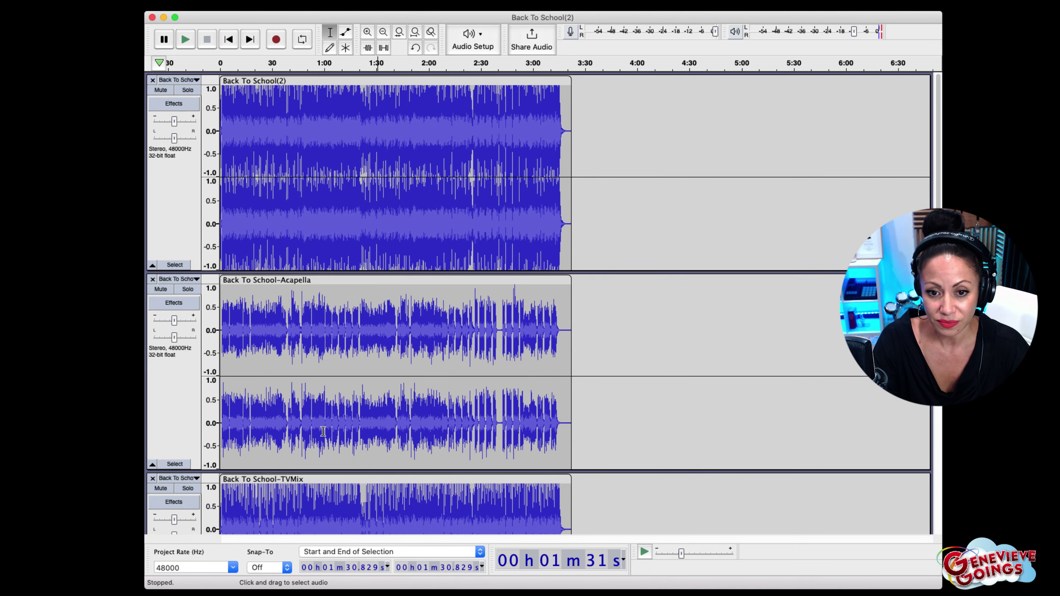
Step: Go through the Back To School(2), Acapella and TVMix tracks in turn, placing the cursor in the empty area after their clips
click(653, 201)
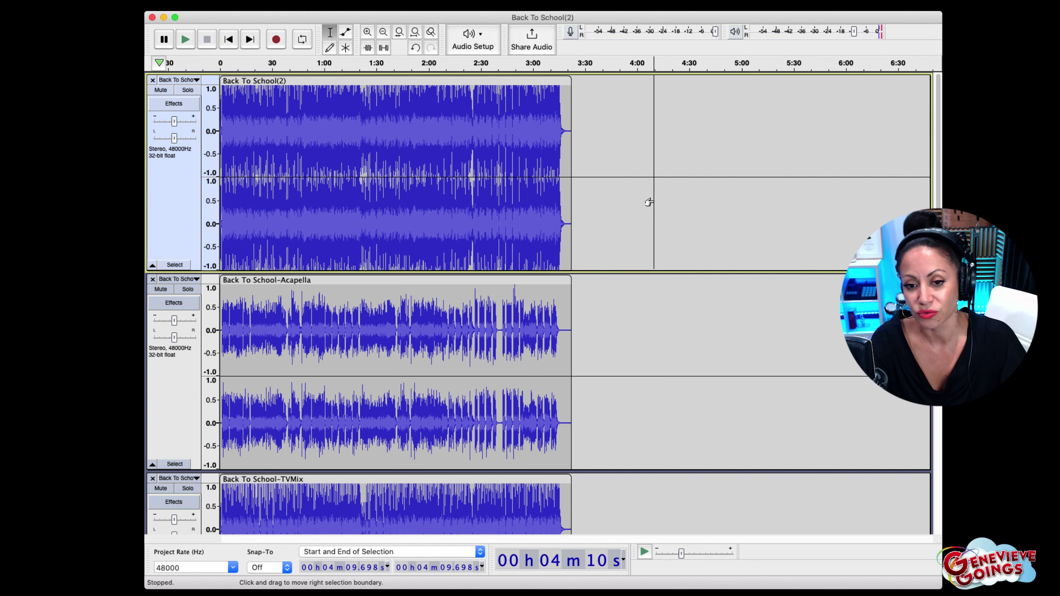
click(671, 347)
click(672, 501)
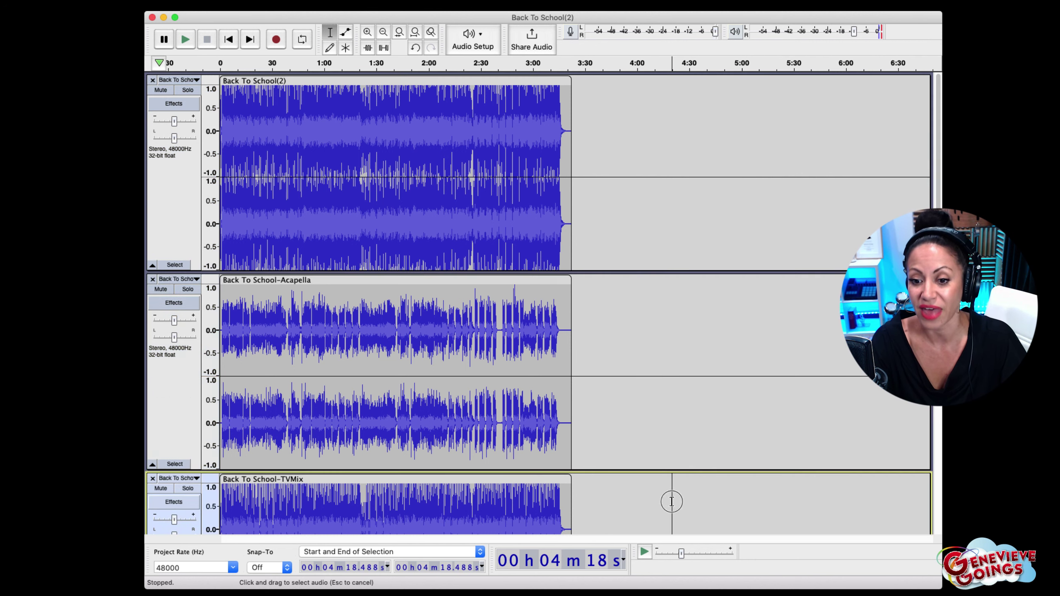
scroll(651, 459, down, 3)
click(610, 284)
scroll(608, 284, up, 3)
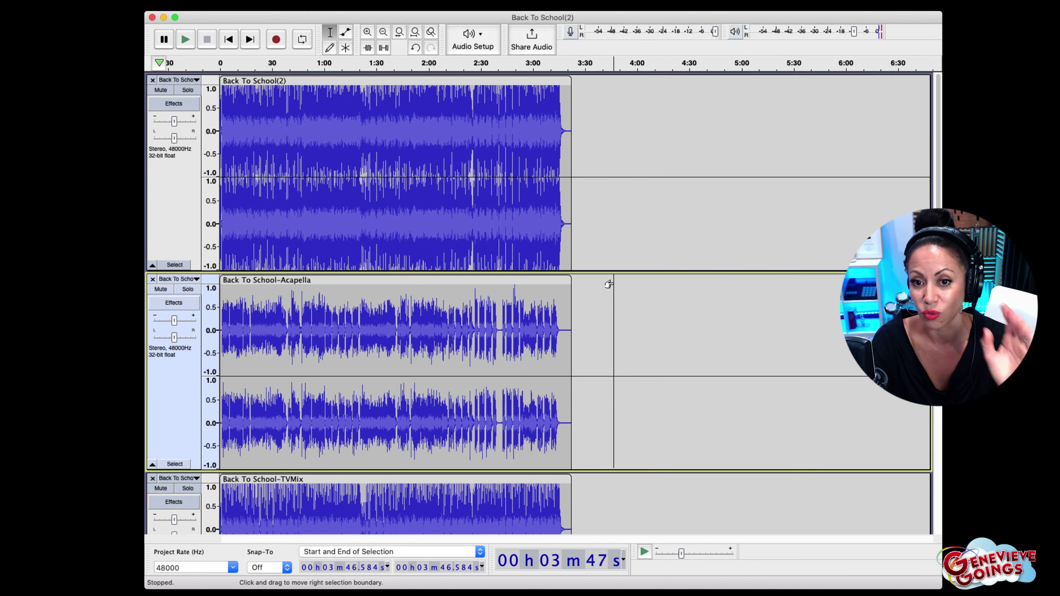
click(603, 209)
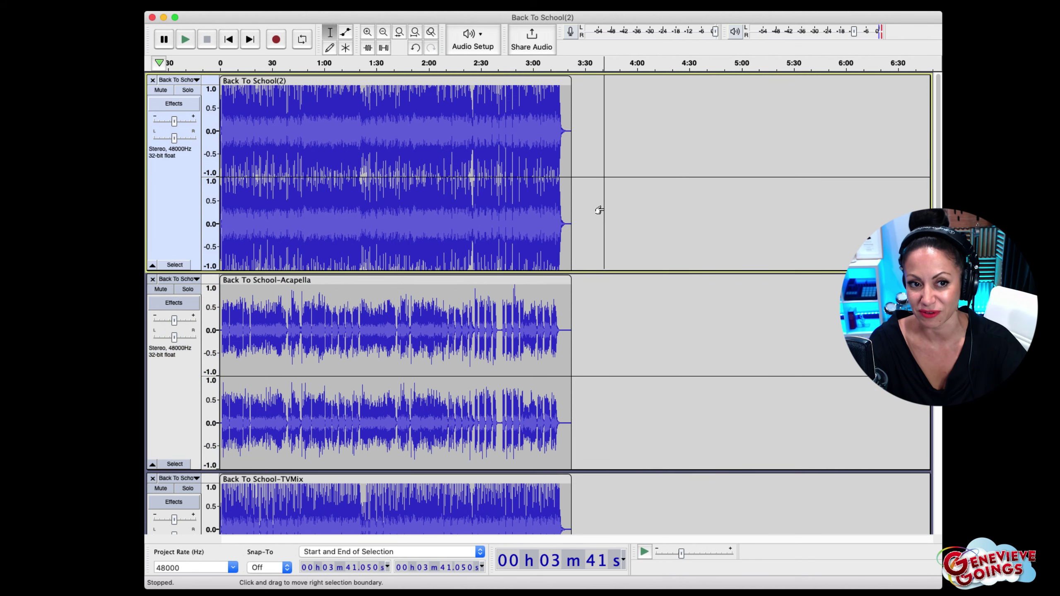
click(618, 365)
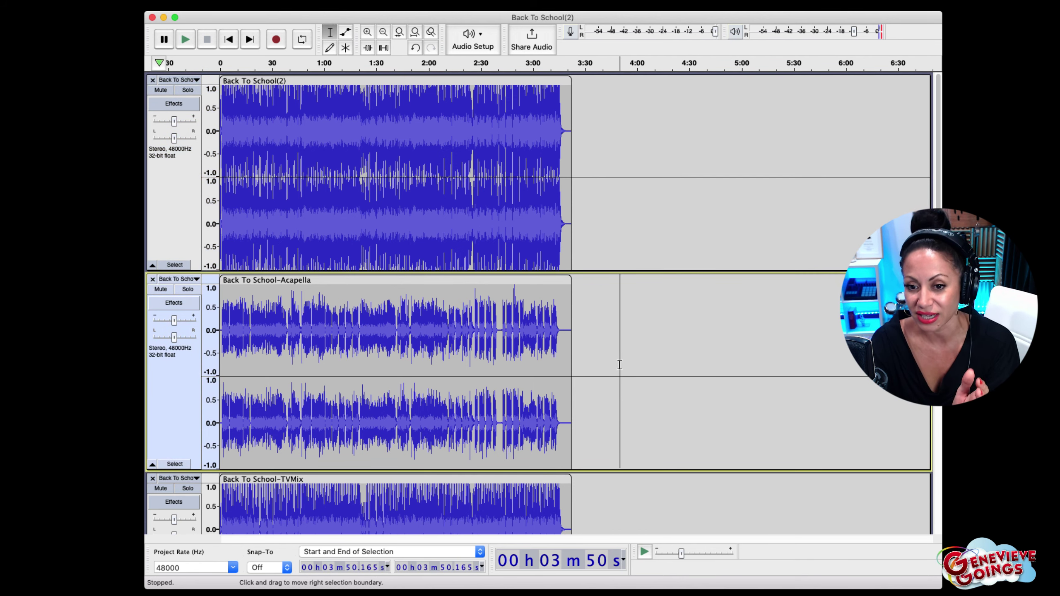
scroll(646, 483, down, 3)
click(645, 483)
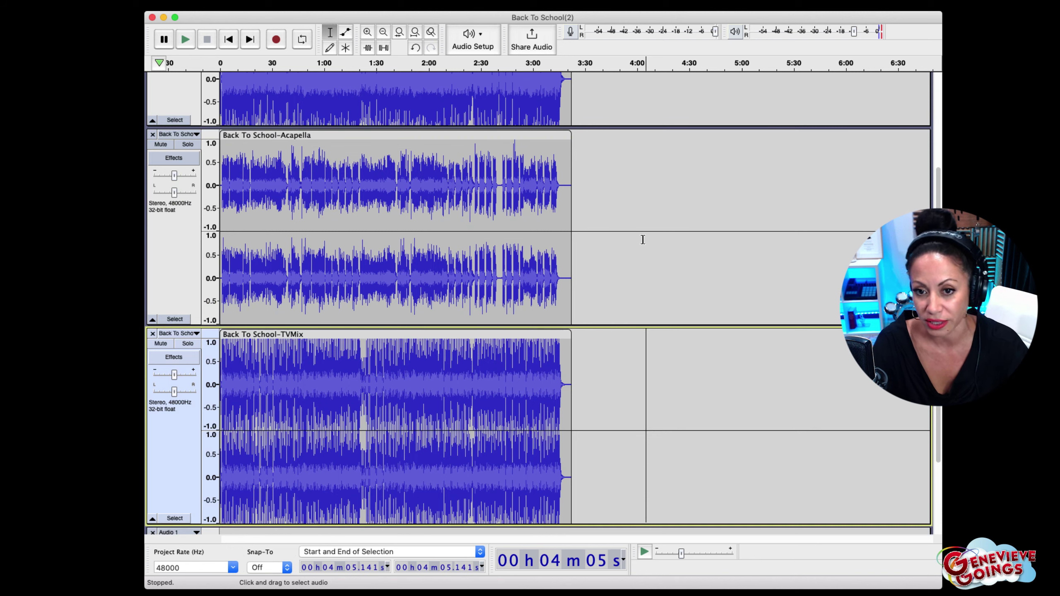
click(586, 195)
scroll(582, 195, up, 3)
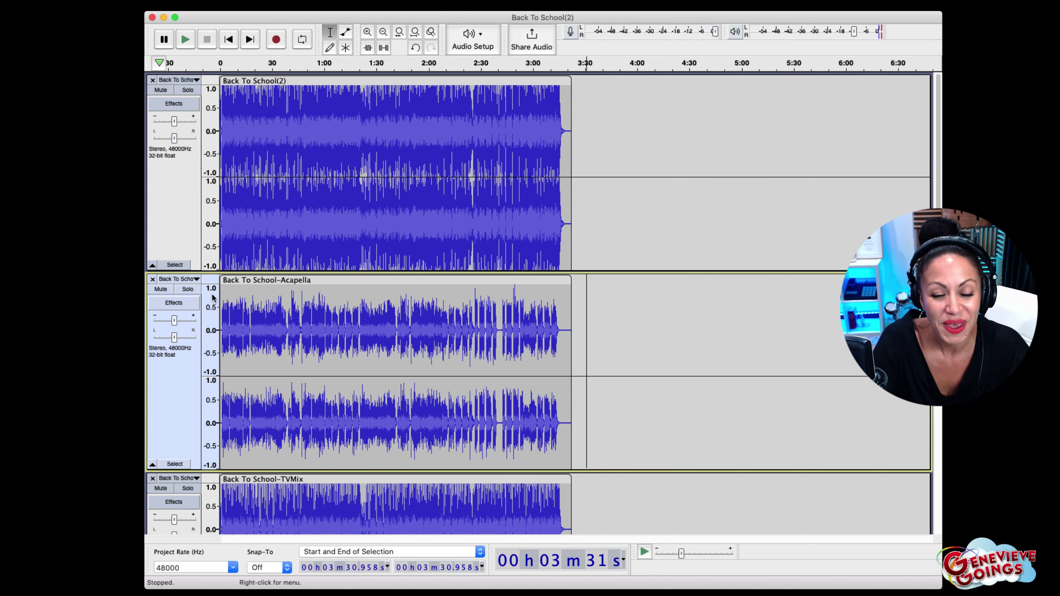
Step: Try the mute toggle on the Back To School(2) track and audition it soloed from about 20 seconds, turning solo off again
click(161, 90)
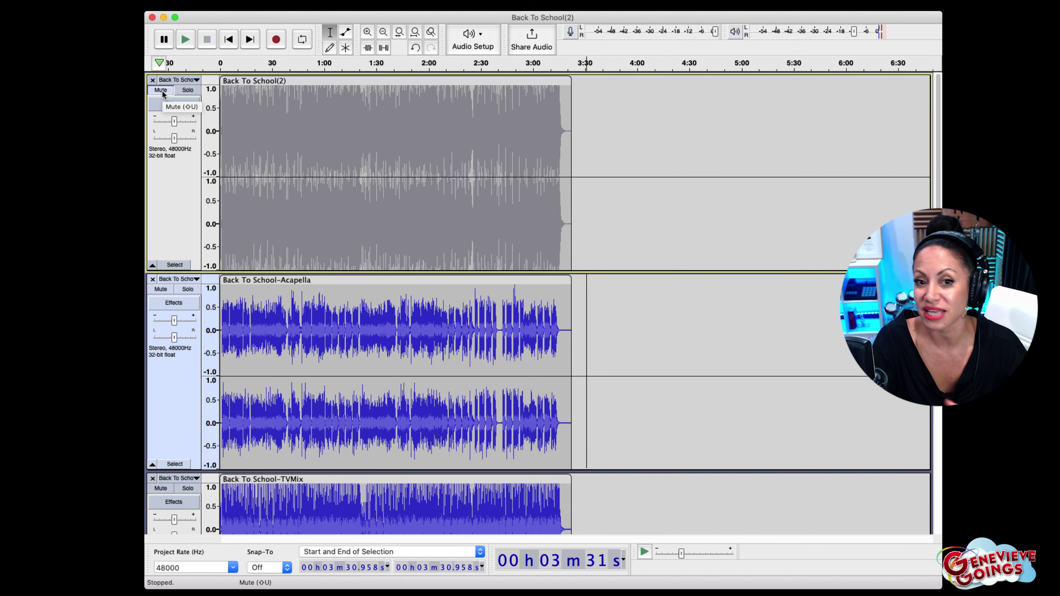
click(161, 90)
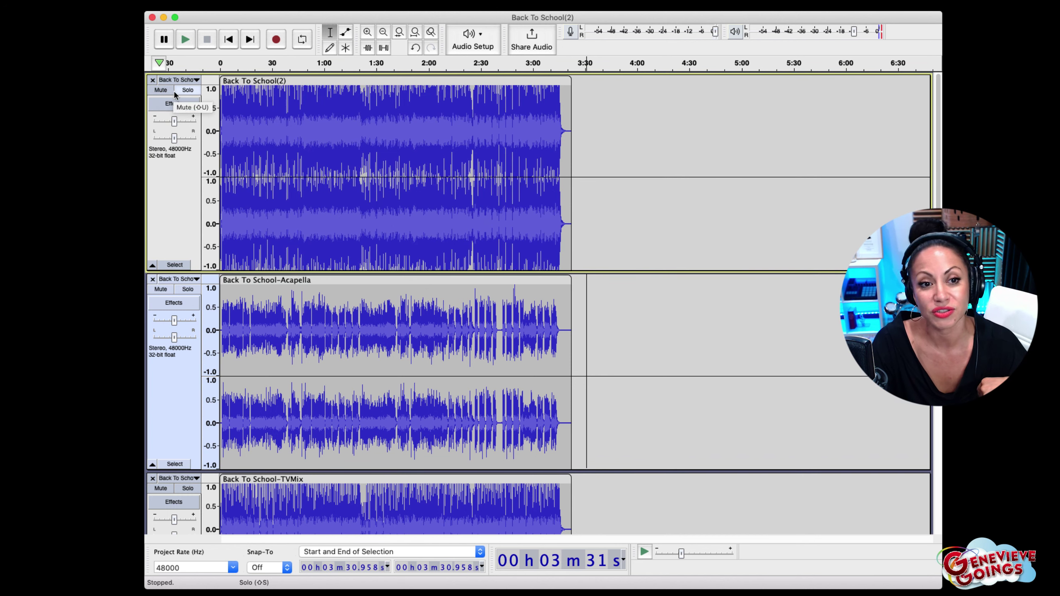
click(184, 91)
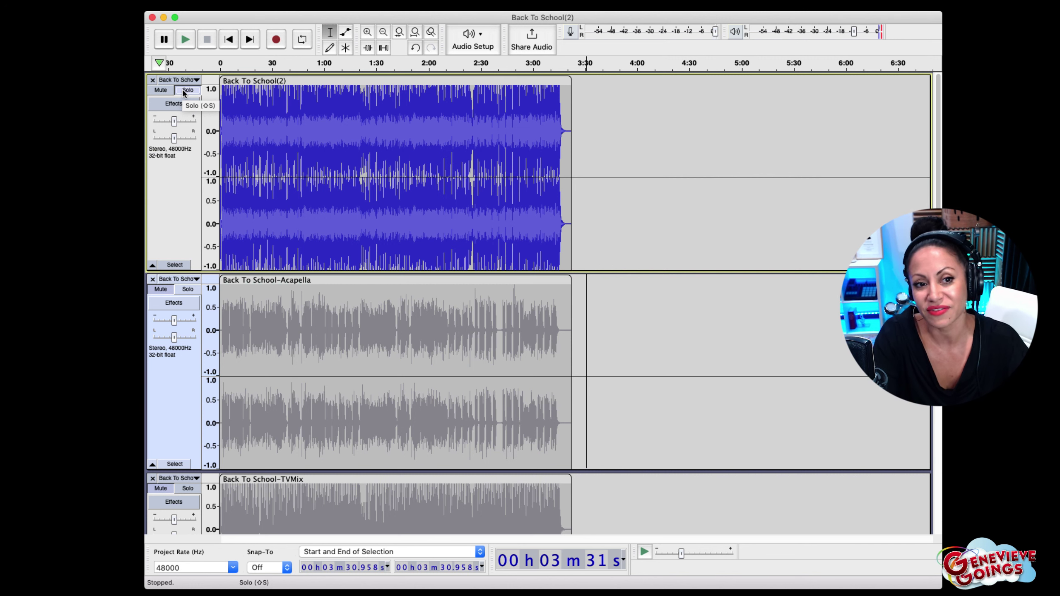
click(254, 132)
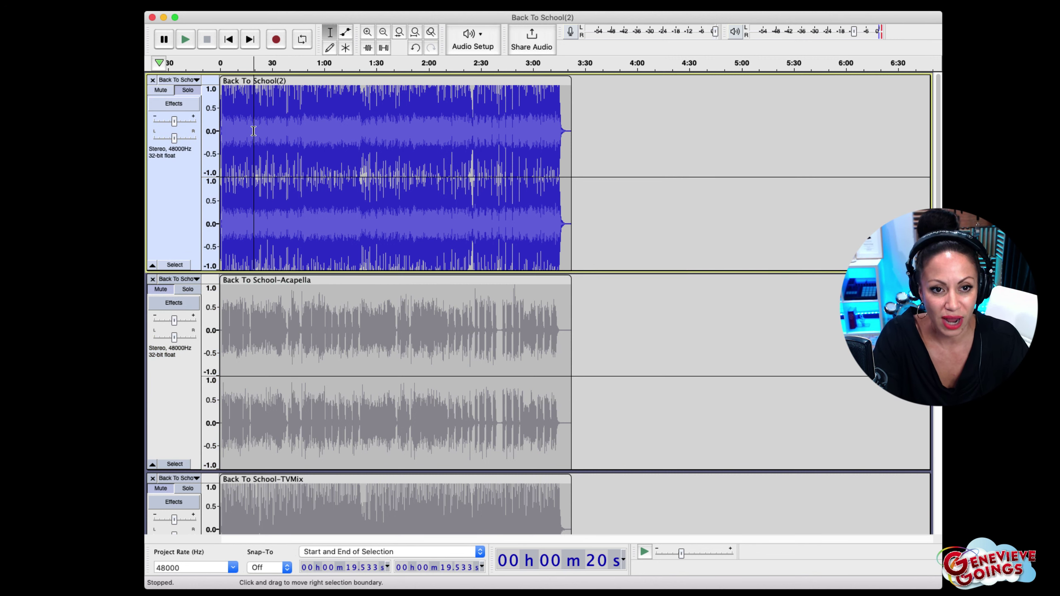
key(space)
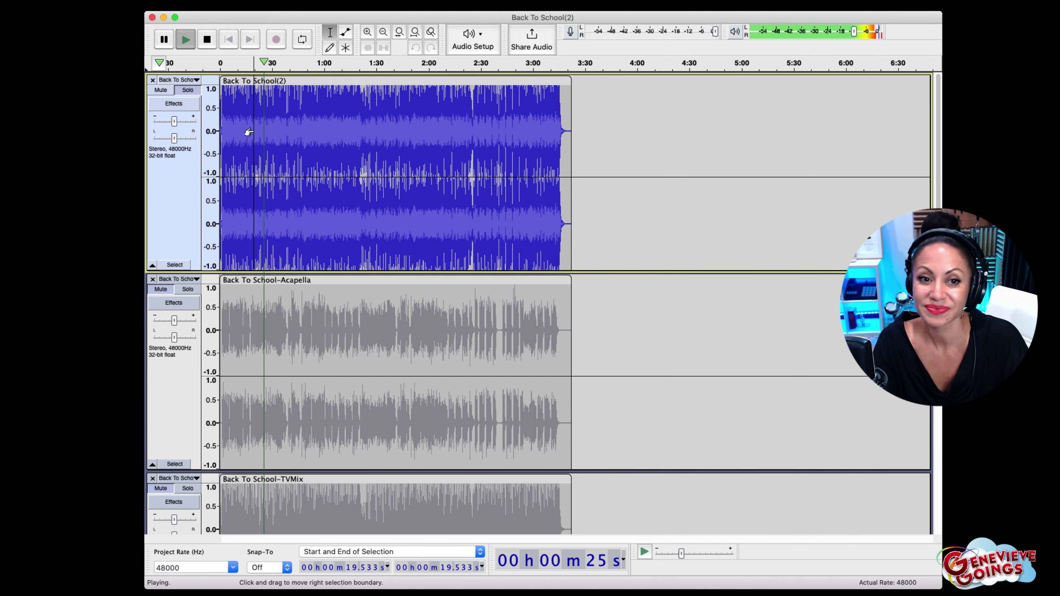
key(space)
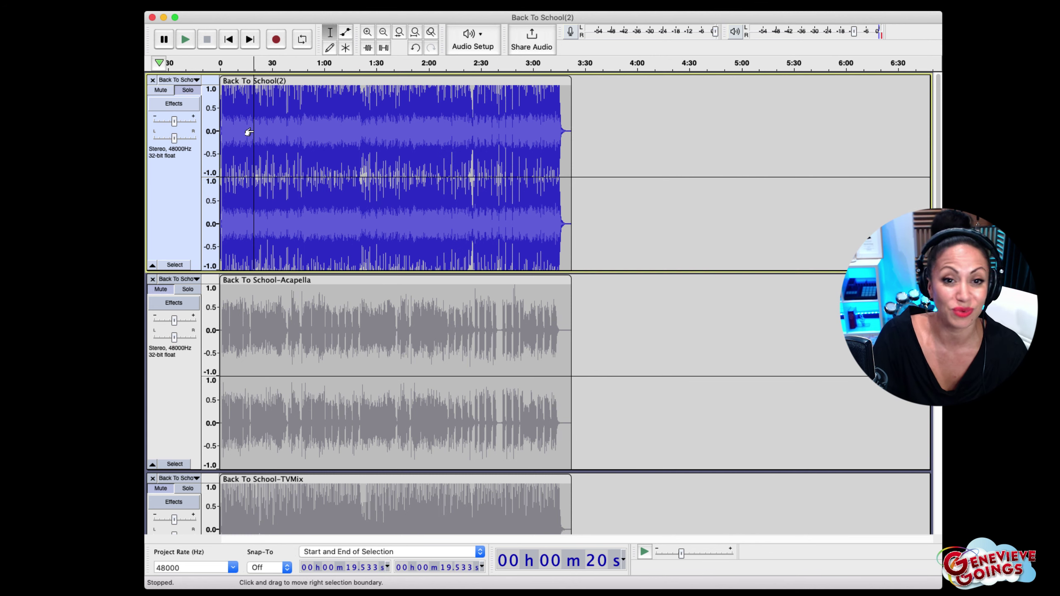
click(189, 90)
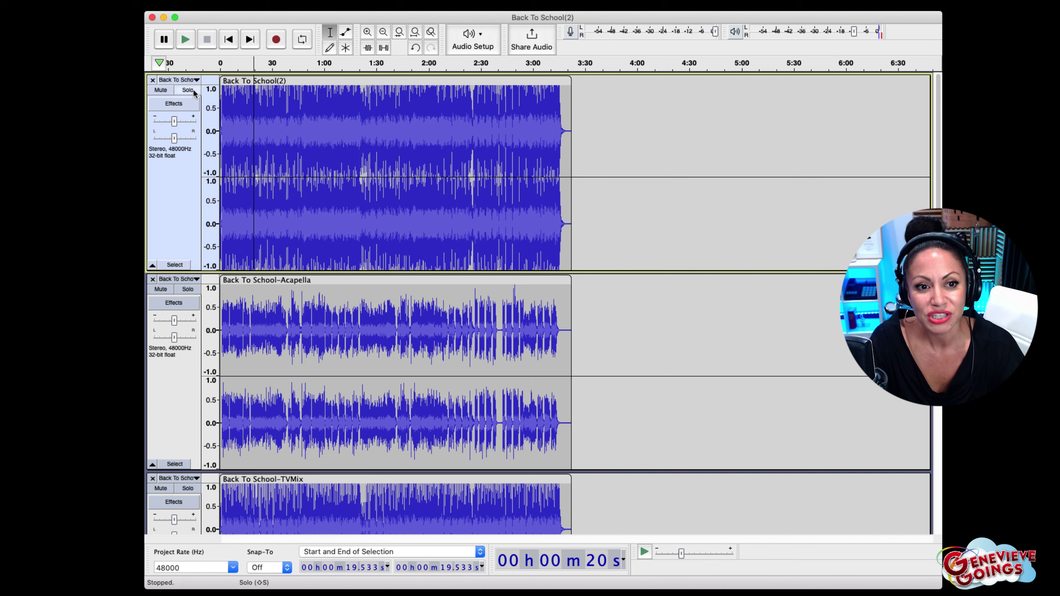
Step: Mute the Back To School(2) track
click(161, 90)
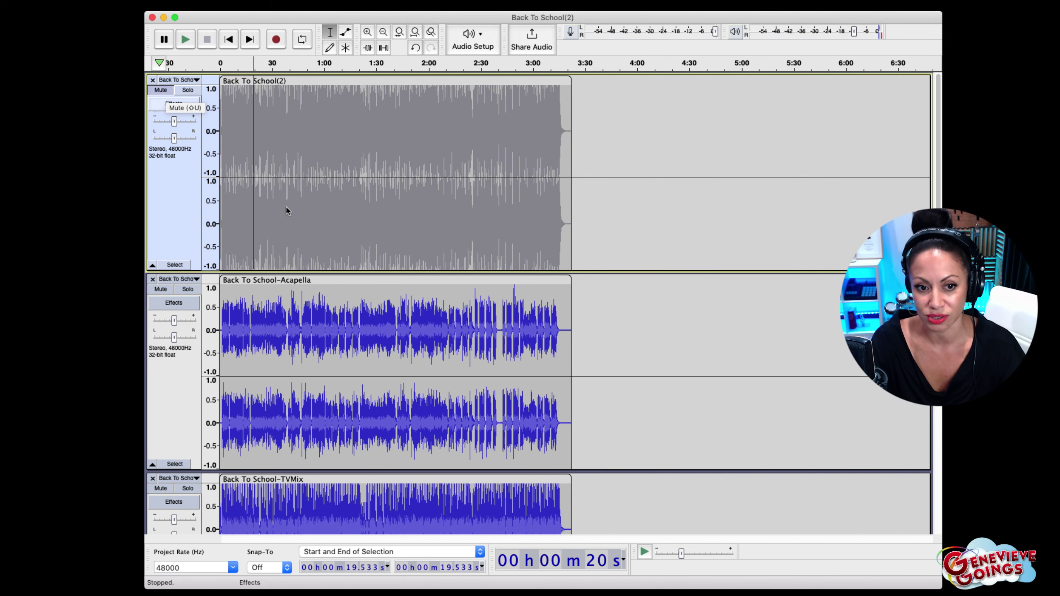
scroll(359, 242, down, 3)
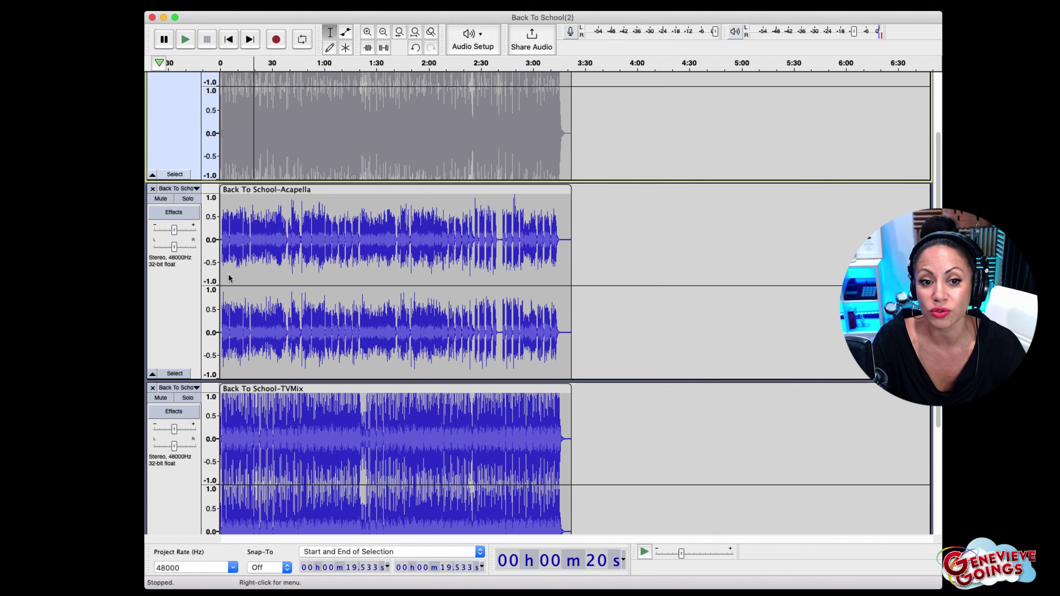
Step: Audition the Acapella track soloed from about 18 seconds, stop playback and turn its solo off again
click(251, 251)
click(191, 199)
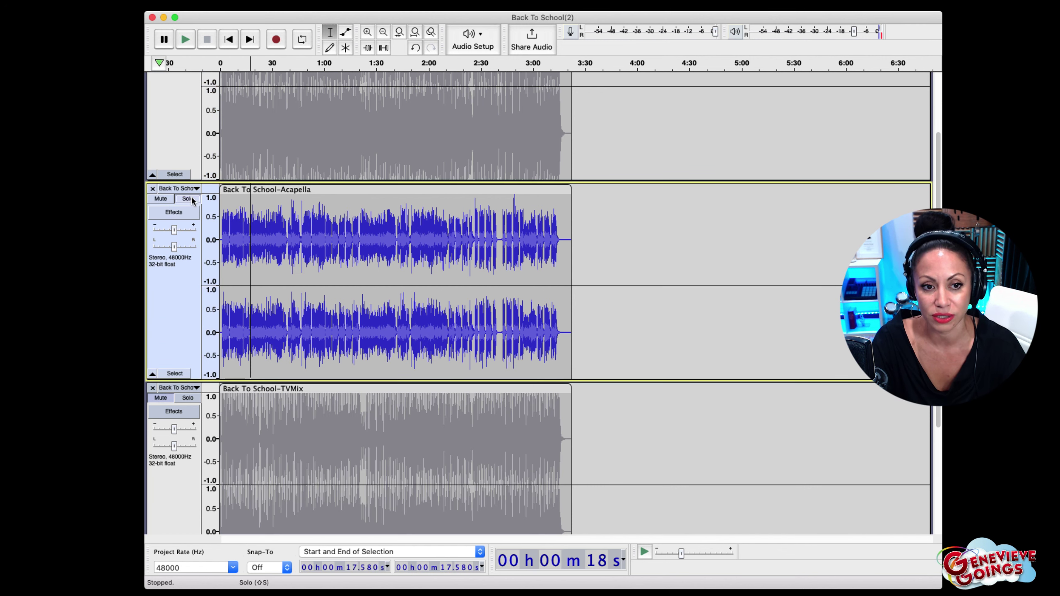
key(space)
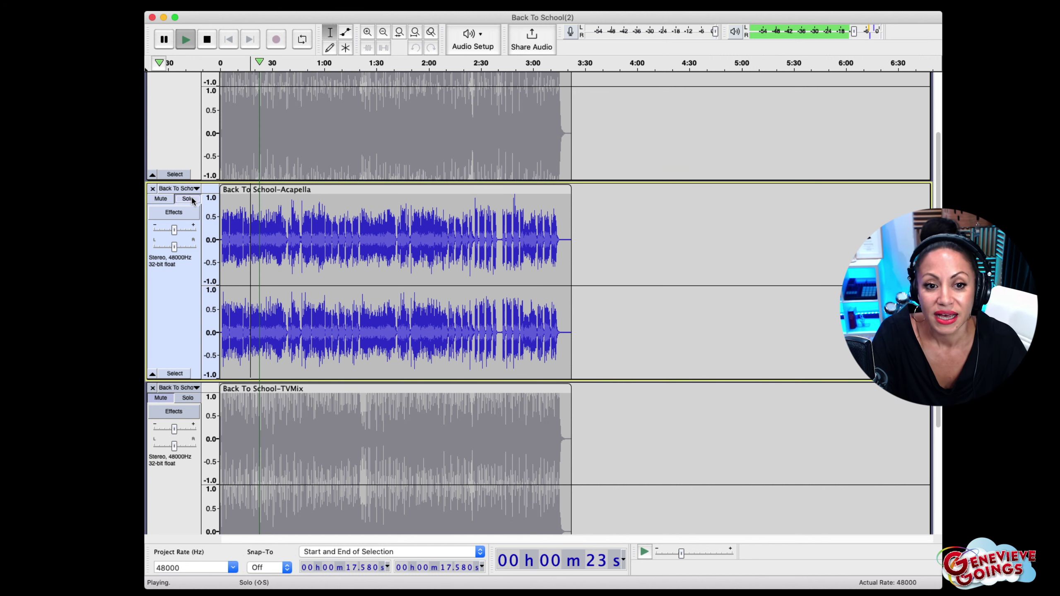
key(space)
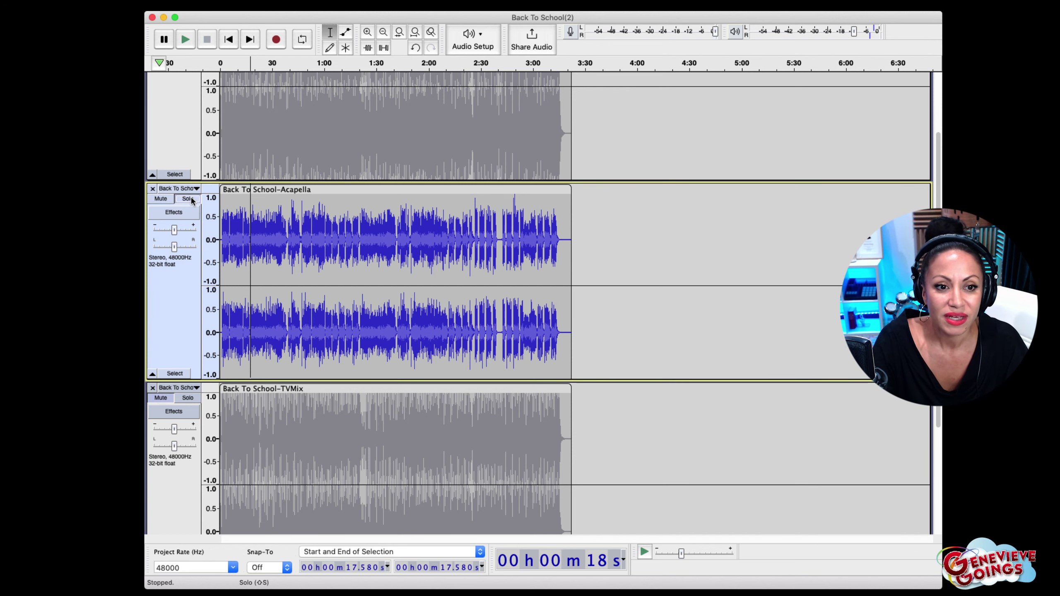
click(188, 199)
Step: Mute the Acapella track and the Back To School(2) track
click(160, 198)
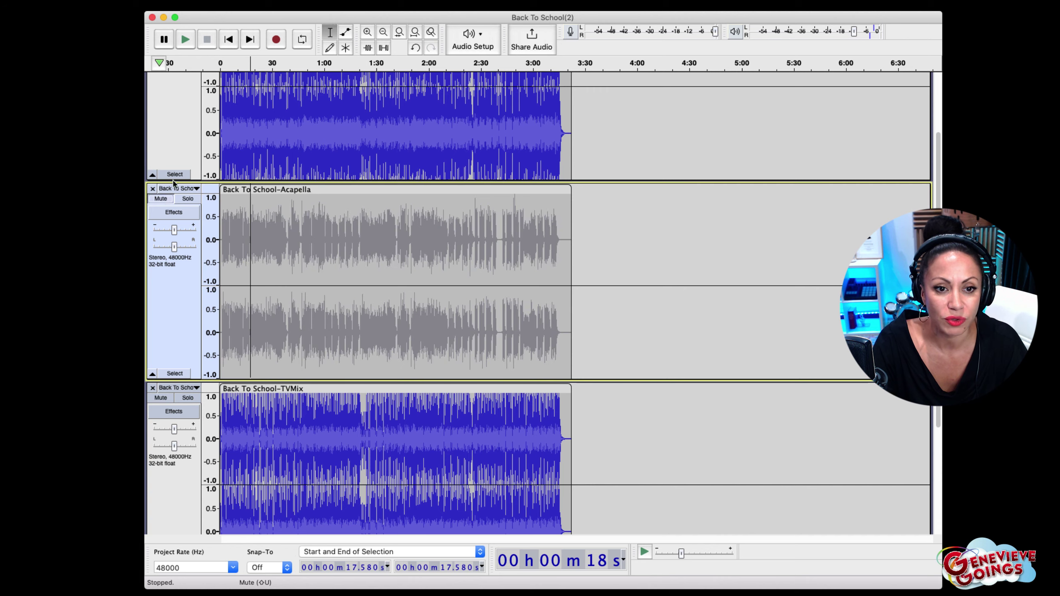
scroll(193, 138, up, 3)
click(161, 90)
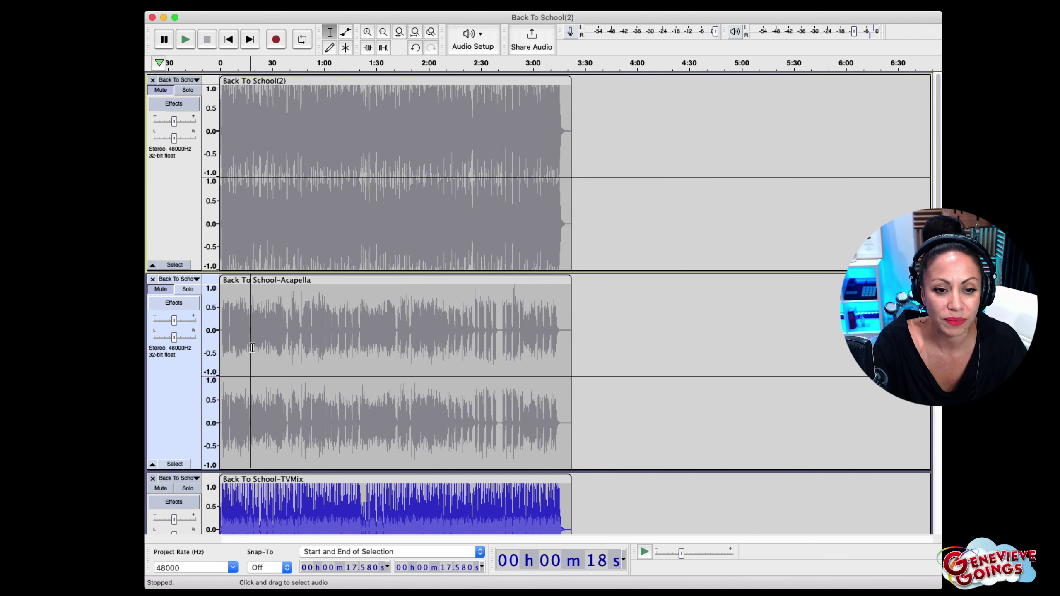
Step: Audition the TVMix track from about 18 seconds, briefly unmuting the Acapella track during playback to compare, and stop
scroll(250, 351, down, 5)
click(251, 282)
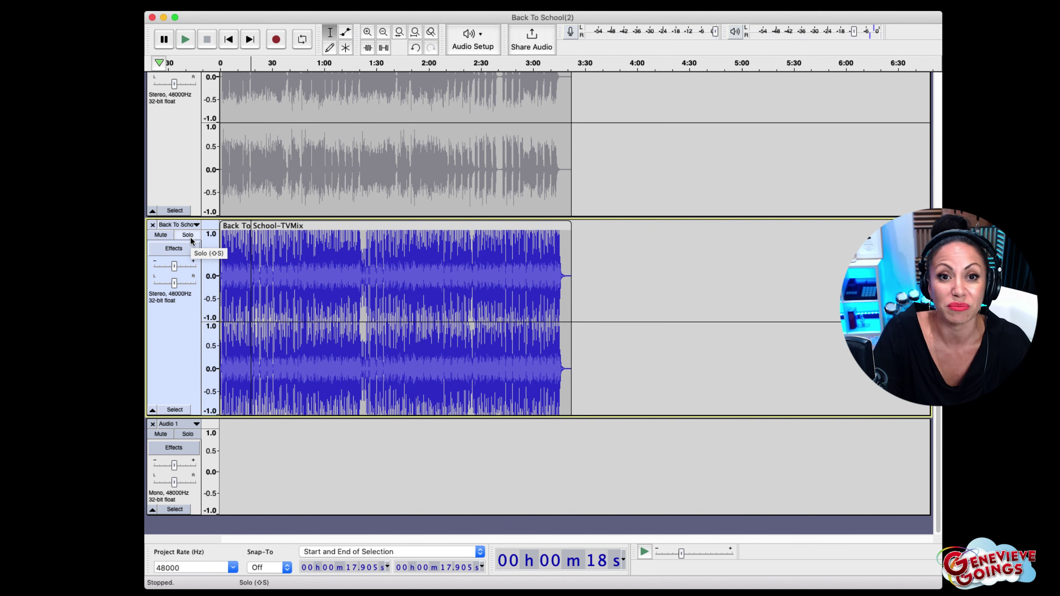
key(space)
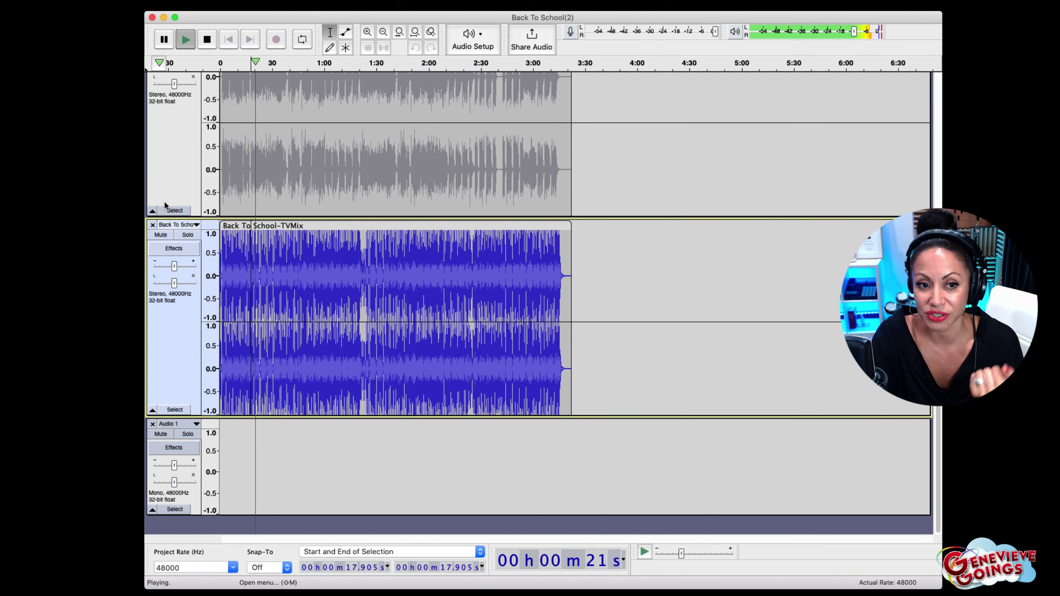
scroll(159, 187, up, 2)
scroll(168, 151, up, 2)
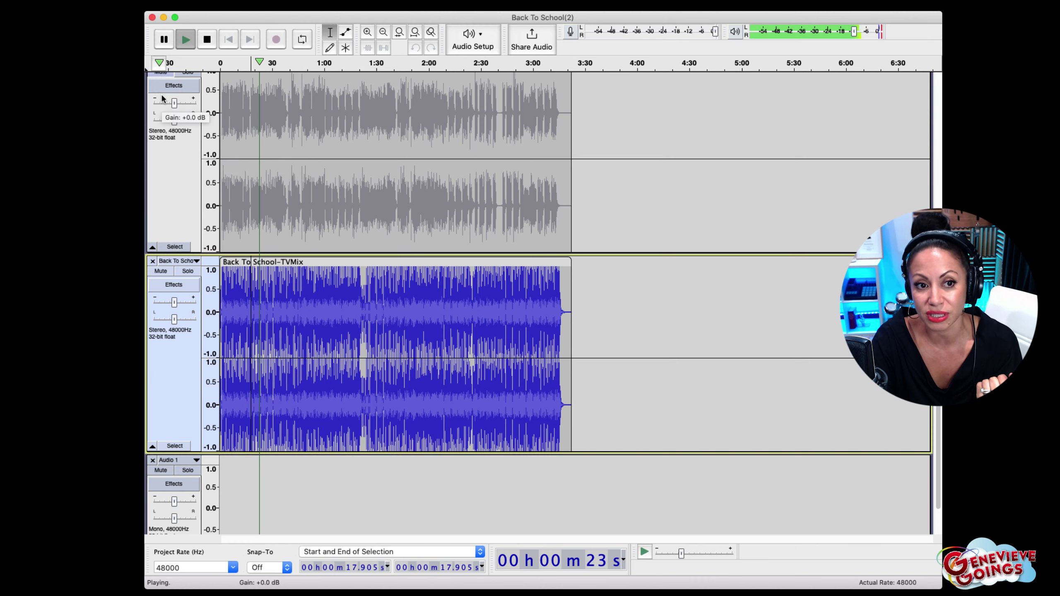
scroll(162, 105, up, 3)
click(161, 99)
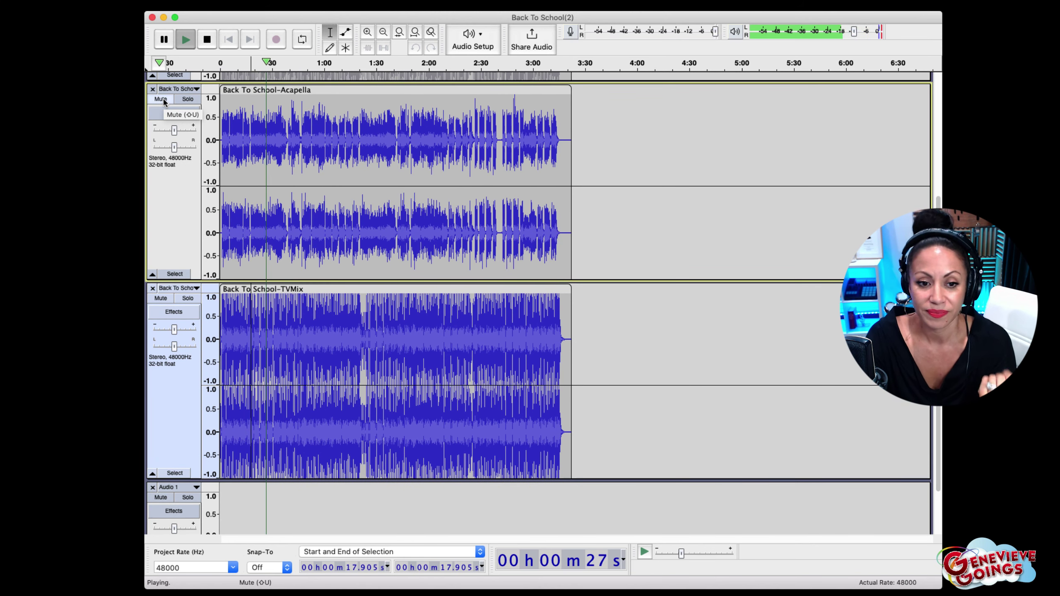
click(162, 100)
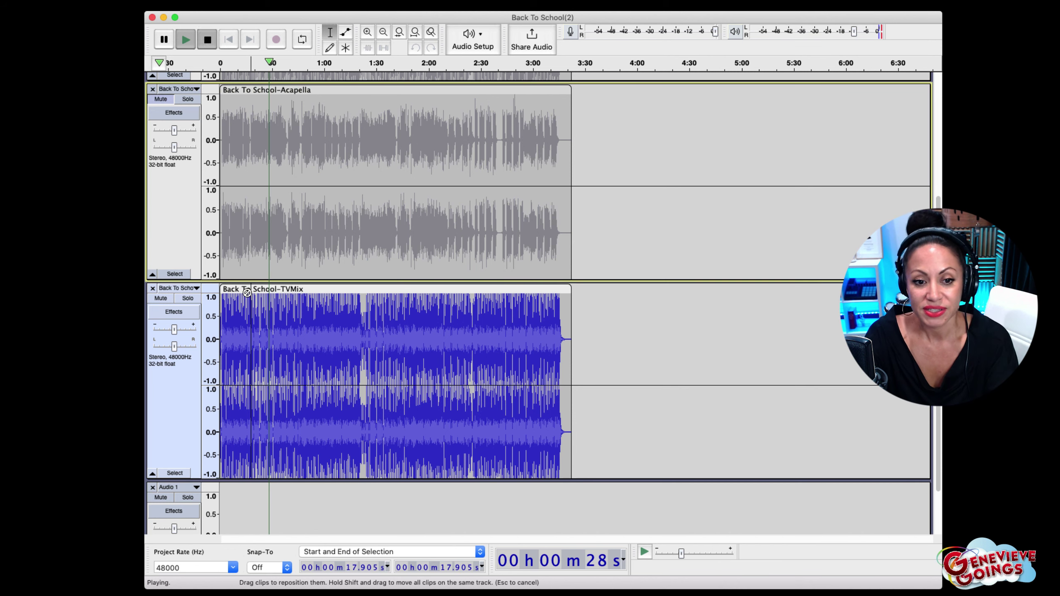
key(space)
Step: Place the cursor at about 13 seconds in the empty mono track below the TVMix
click(242, 492)
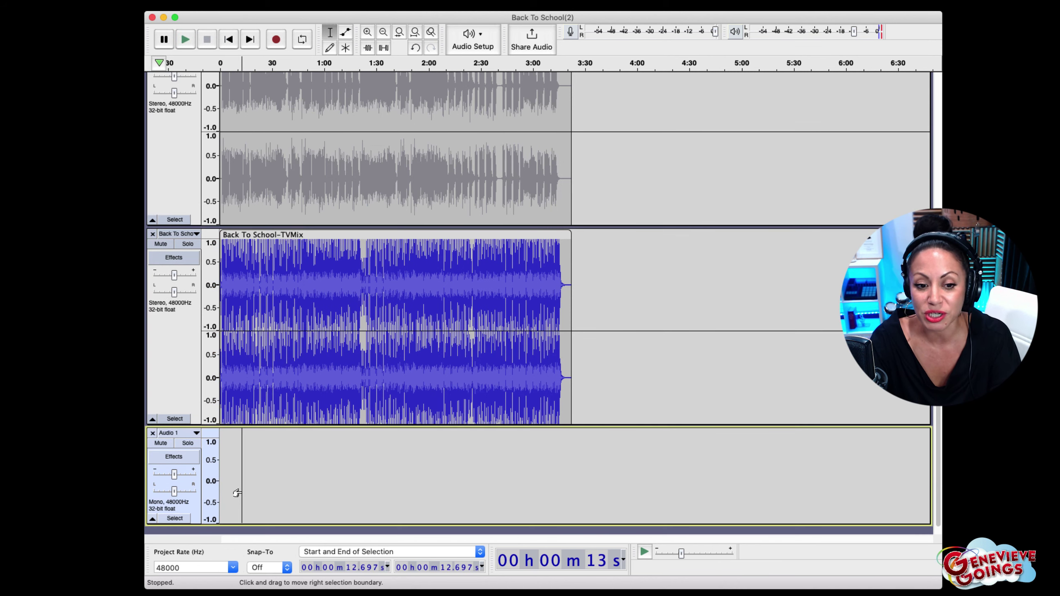
scroll(278, 216, up, 5)
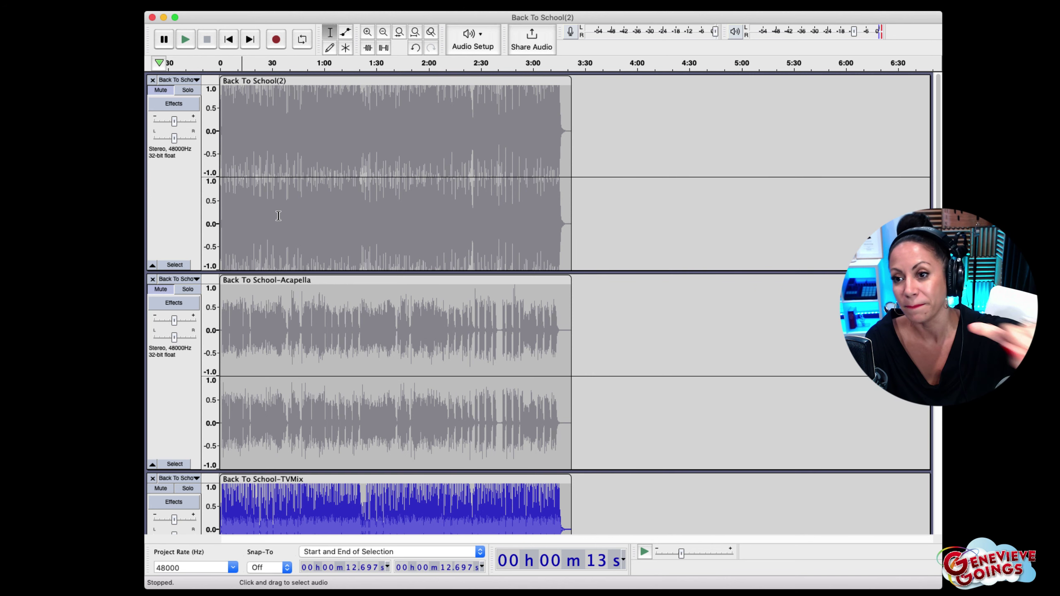
scroll(278, 216, down, 4)
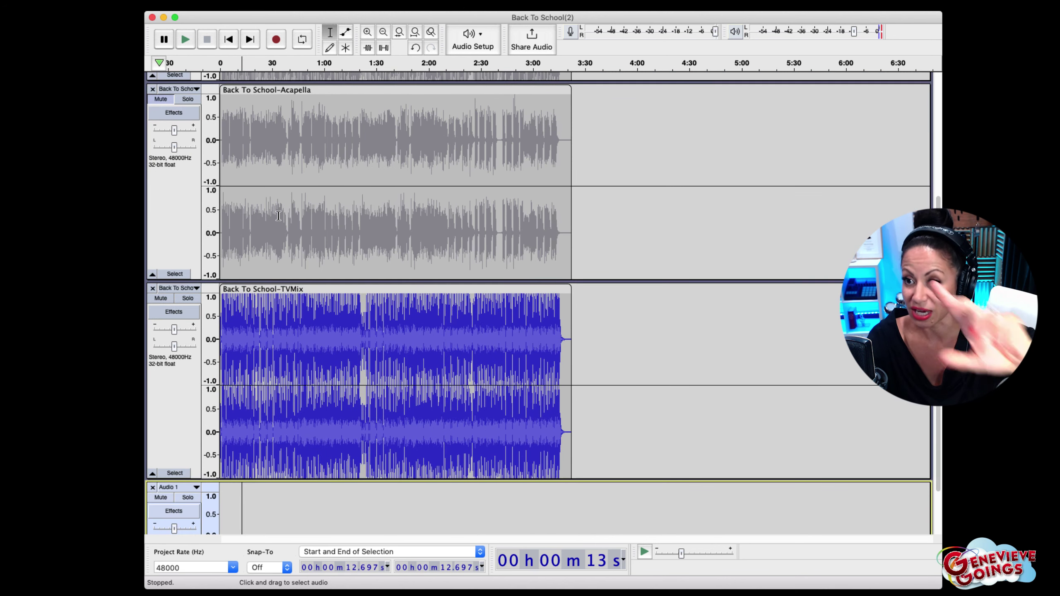
scroll(278, 216, down, 1)
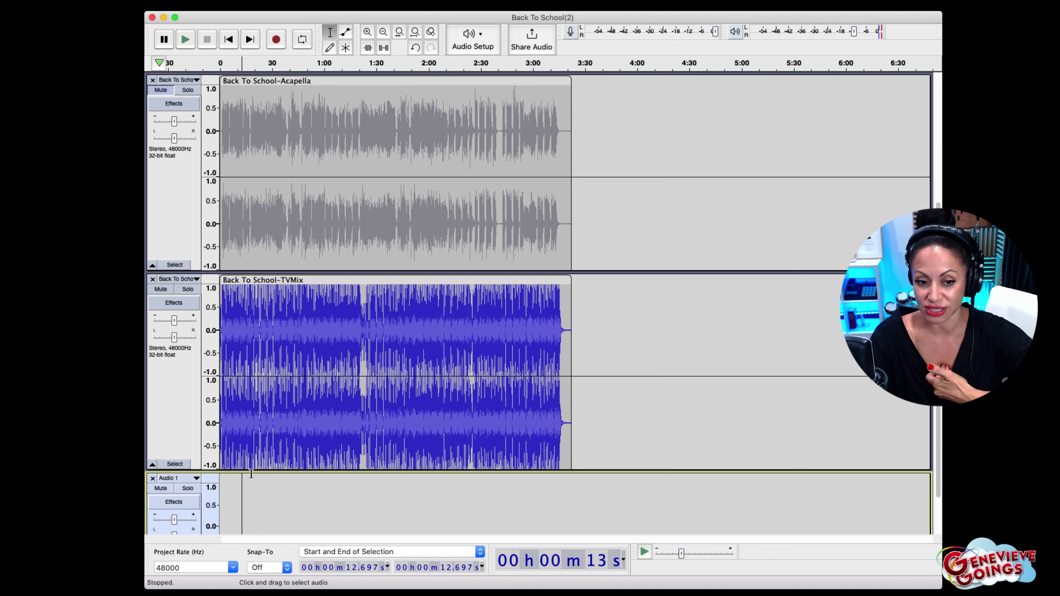
scroll(241, 493, down, 1)
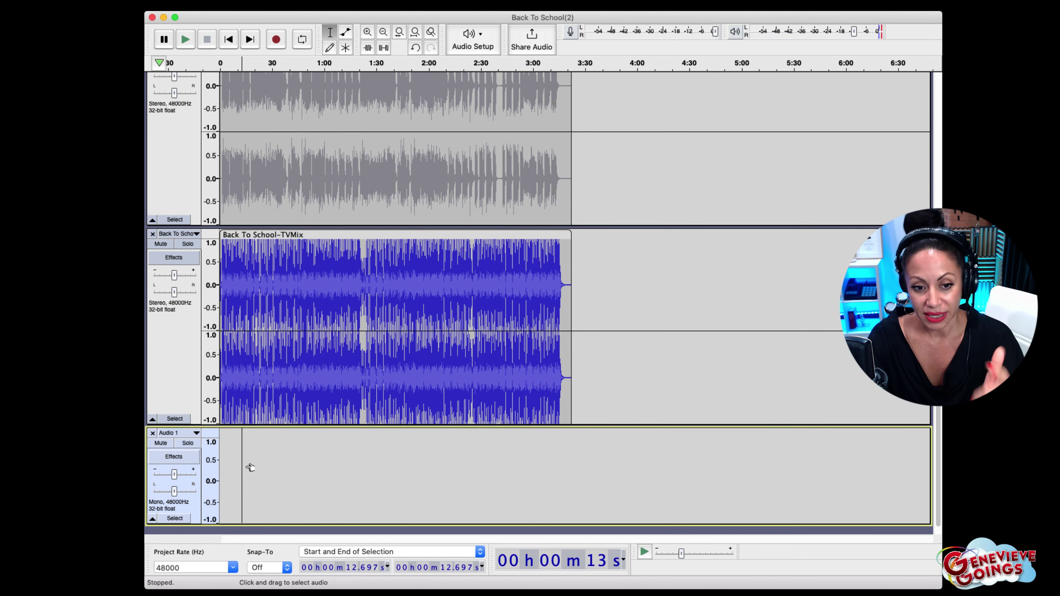
click(288, 455)
click(336, 456)
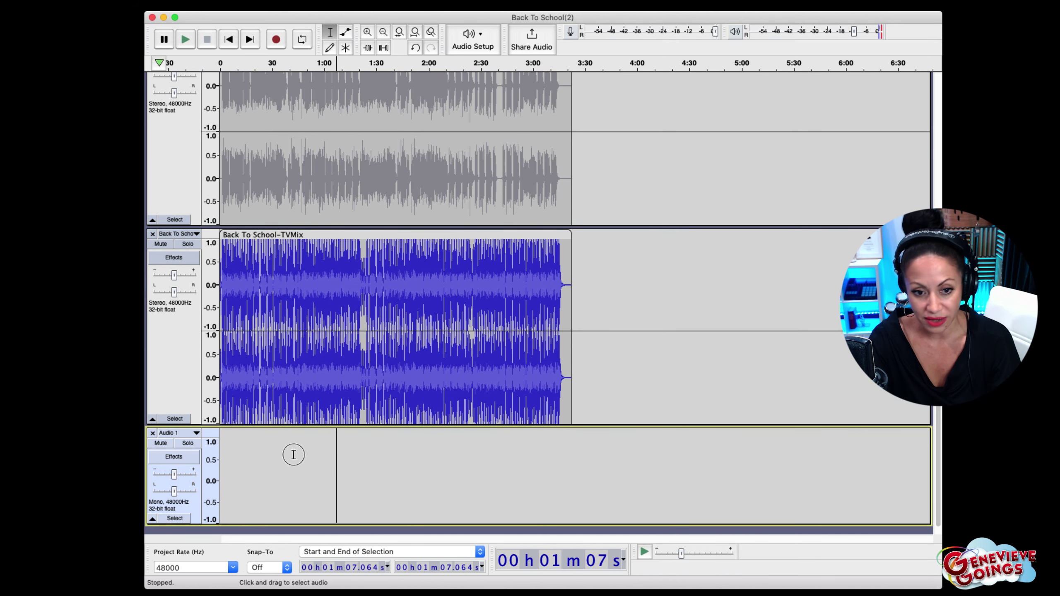
click(269, 453)
click(246, 454)
click(241, 455)
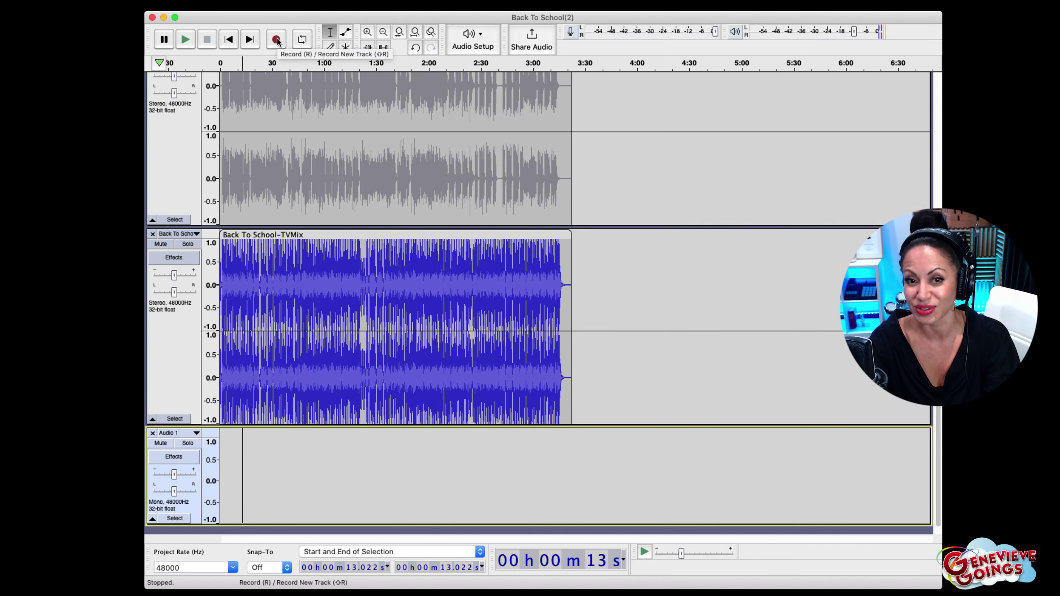
Step: Pause the transport and start monitoring the microphone's recording level
click(165, 39)
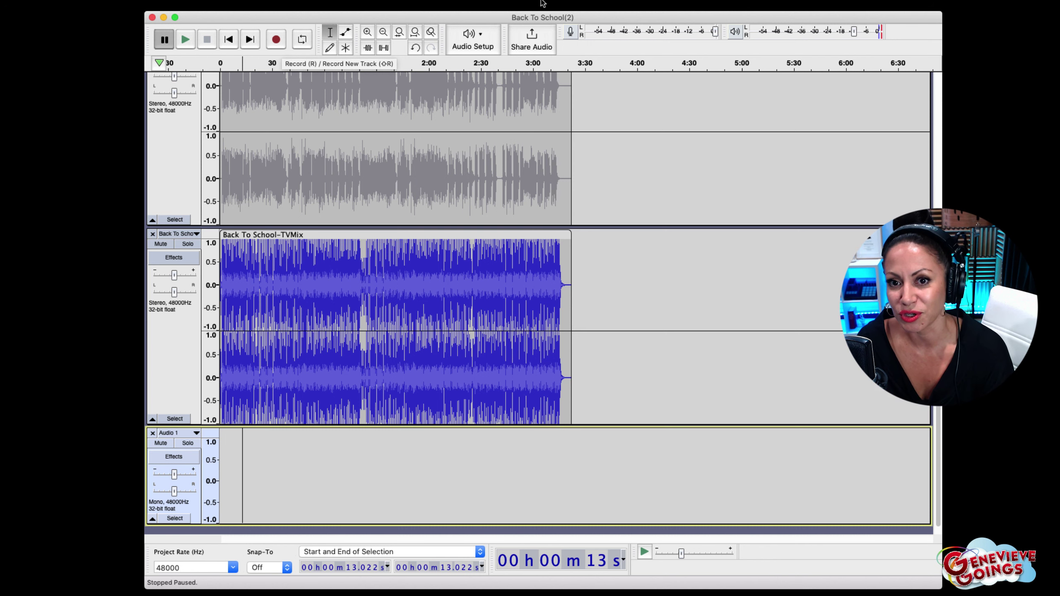
click(570, 31)
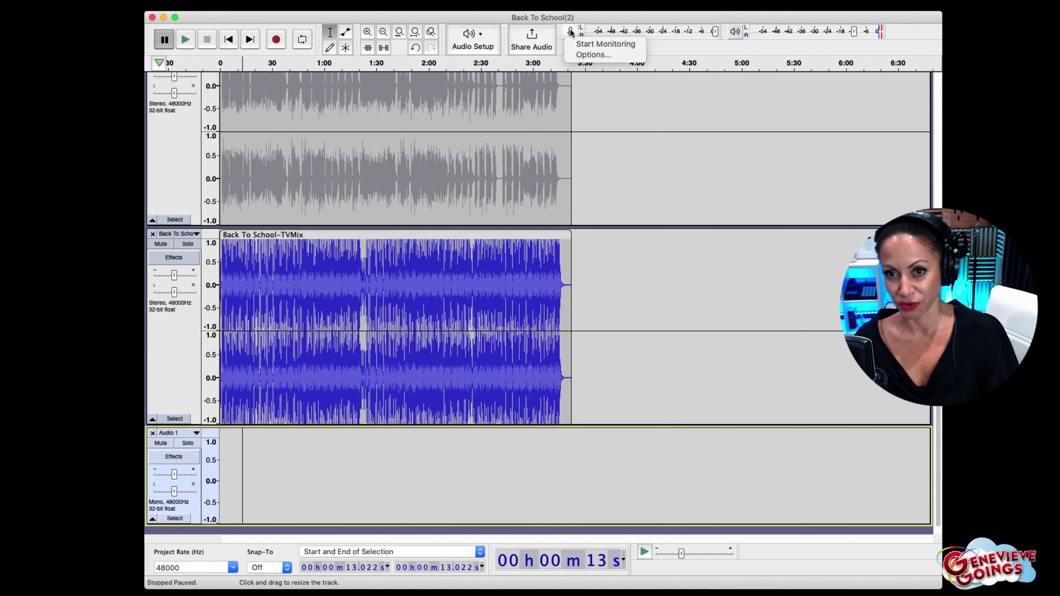
click(598, 46)
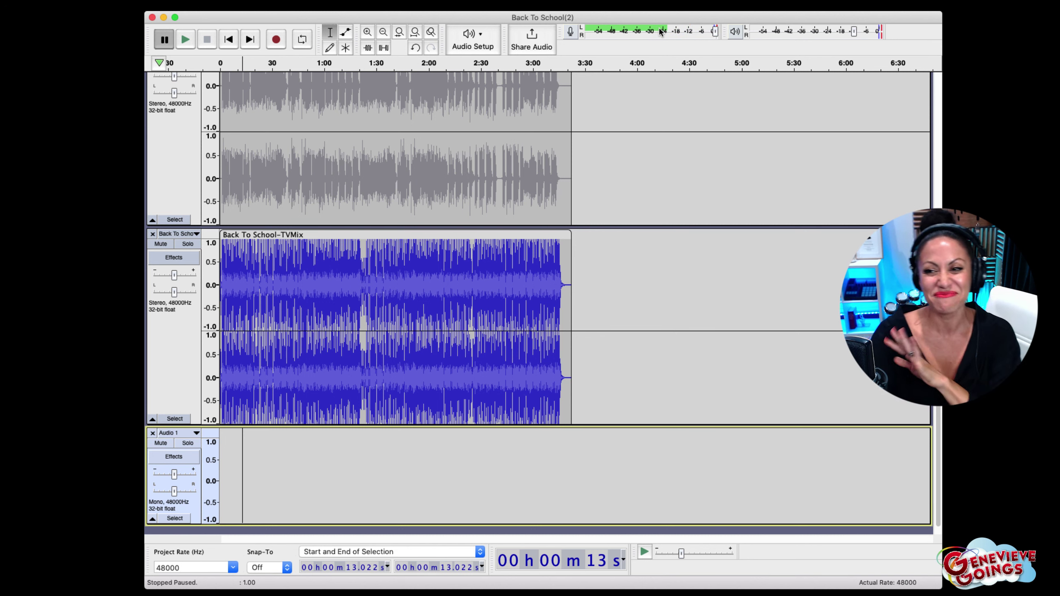
click(714, 31)
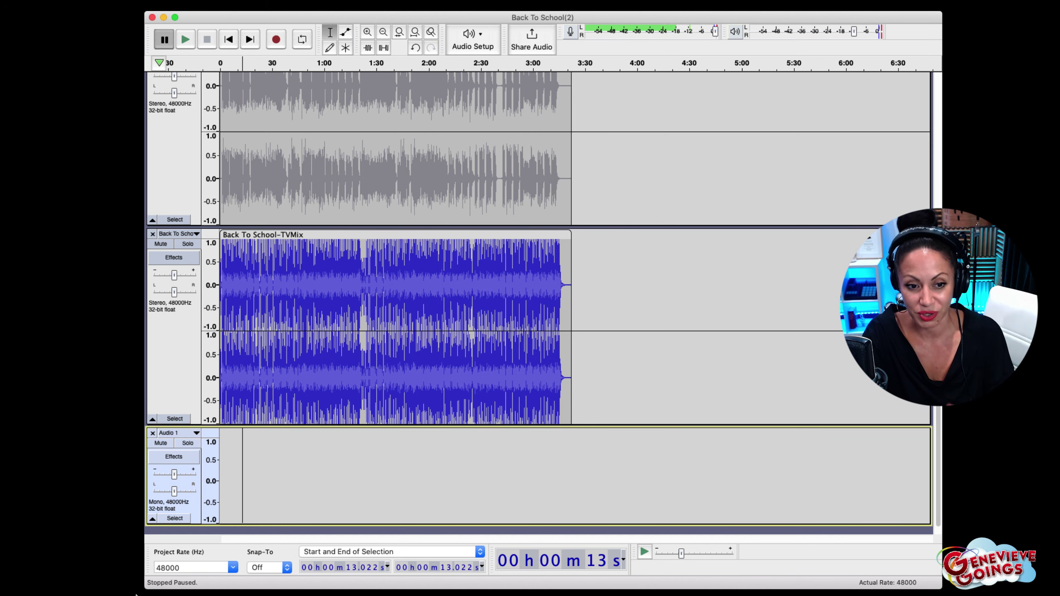
Step: Rename the mono track to the singer's first name followed by "Lead"
click(173, 435)
click(175, 443)
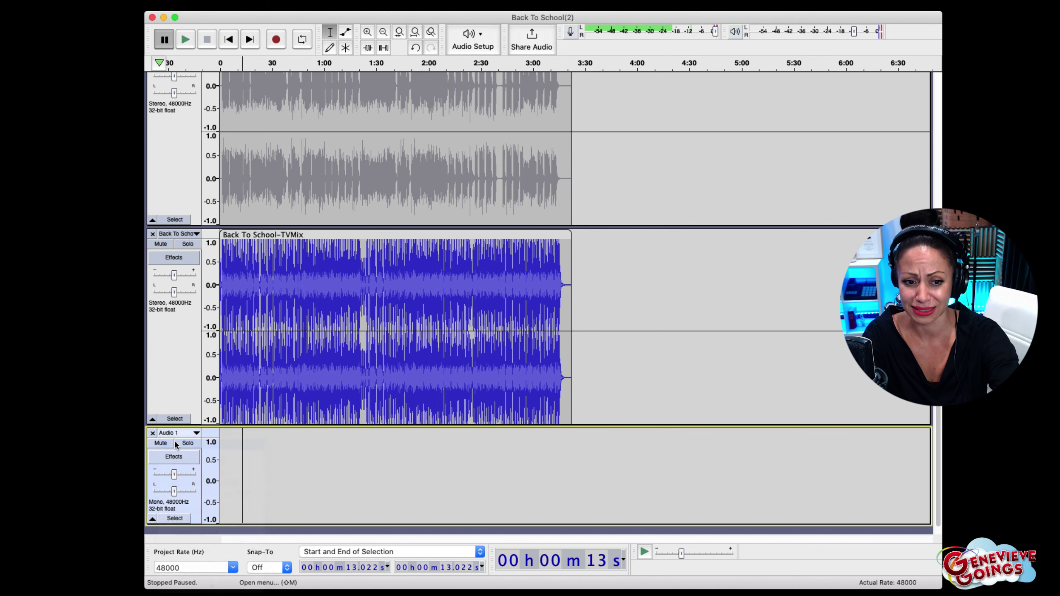
text(Genevieve)
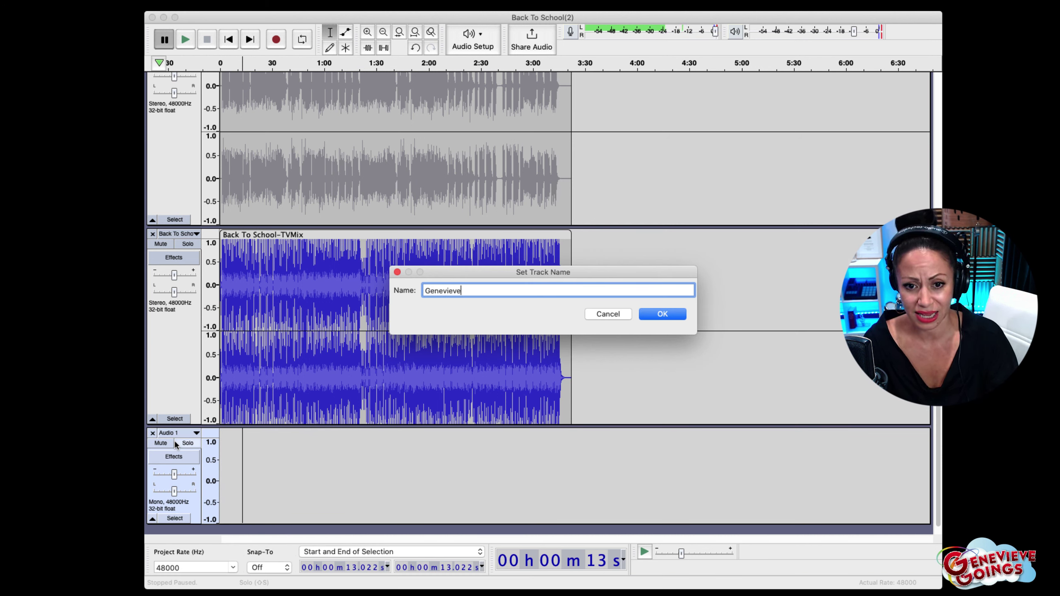
text( Lead)
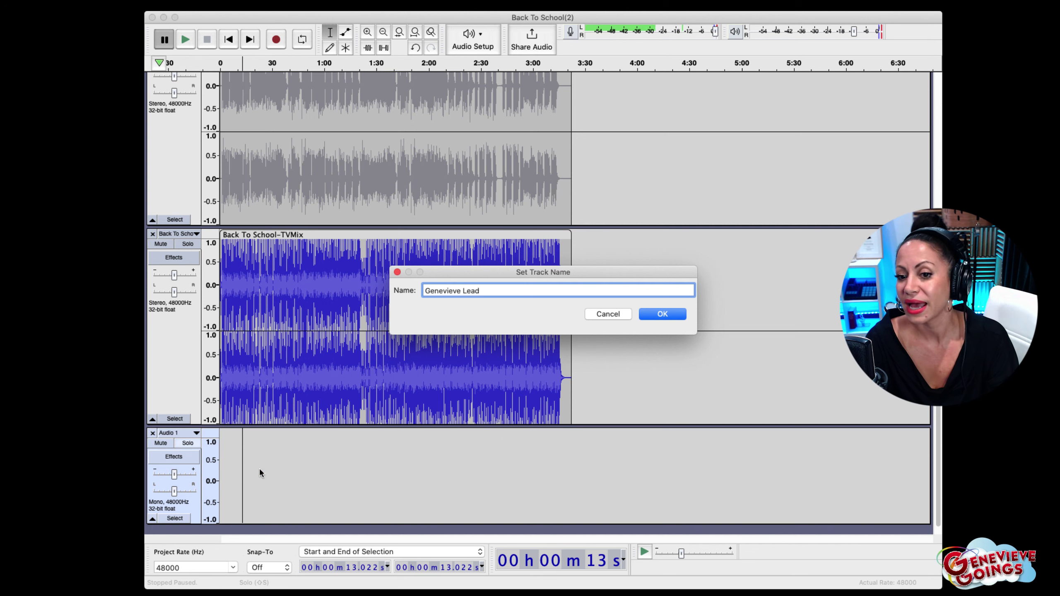
click(659, 314)
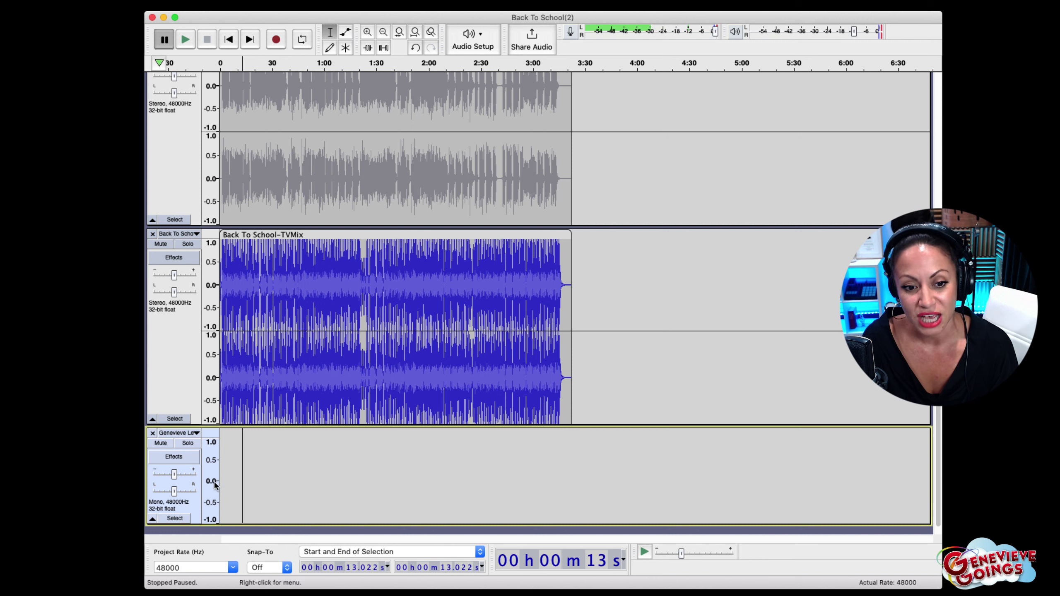
Step: Try recording onto the lead track from about 13 seconds, release the pause and stop the take right away
click(276, 39)
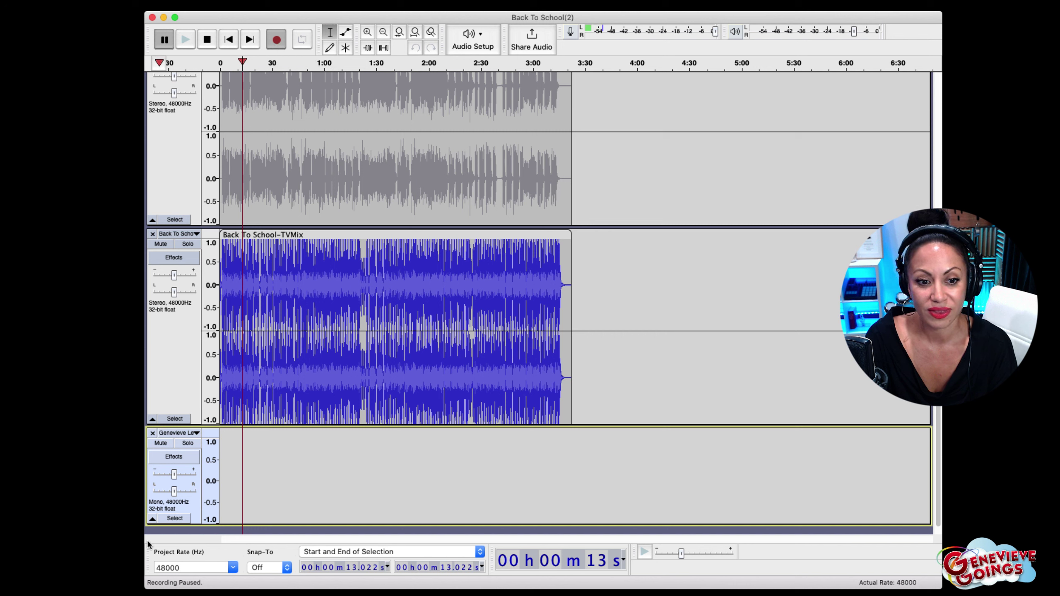
click(243, 445)
click(235, 449)
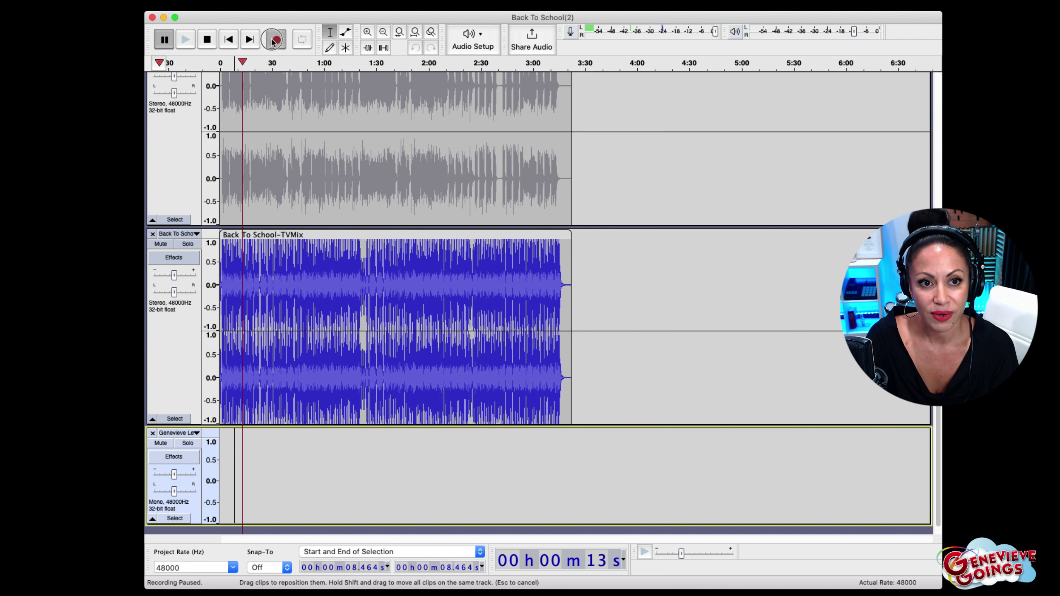
click(206, 39)
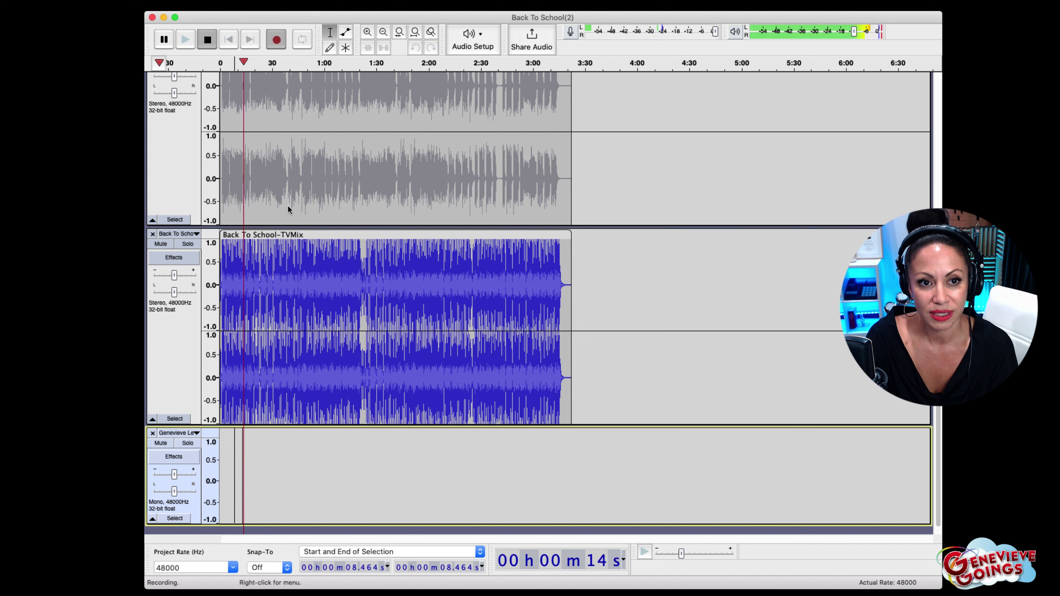
Step: Place the cursor at about 9 seconds in the lead track and record a vocal take about 17 seconds long
click(239, 447)
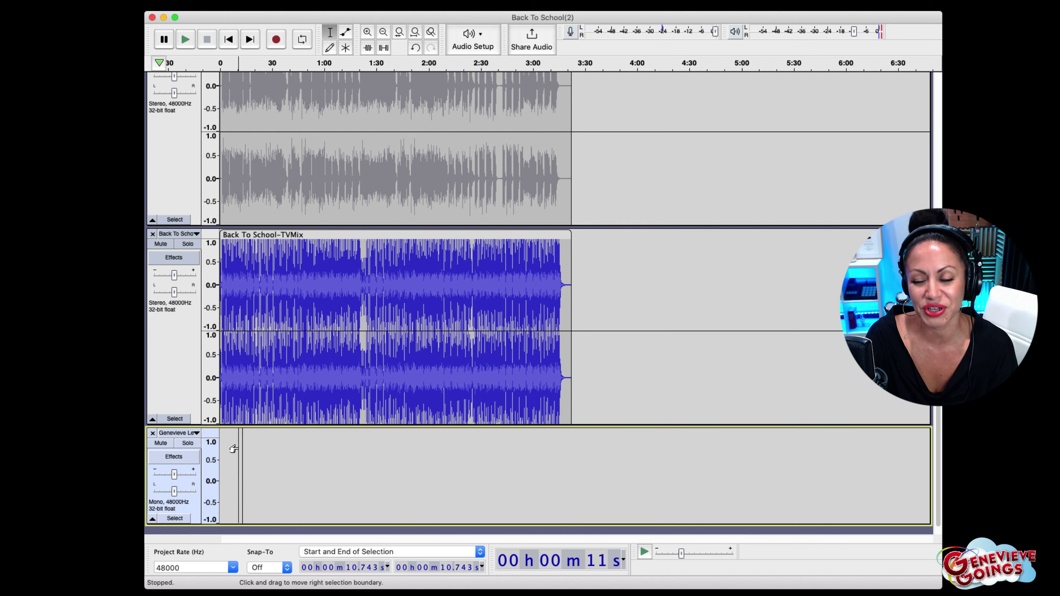
click(235, 447)
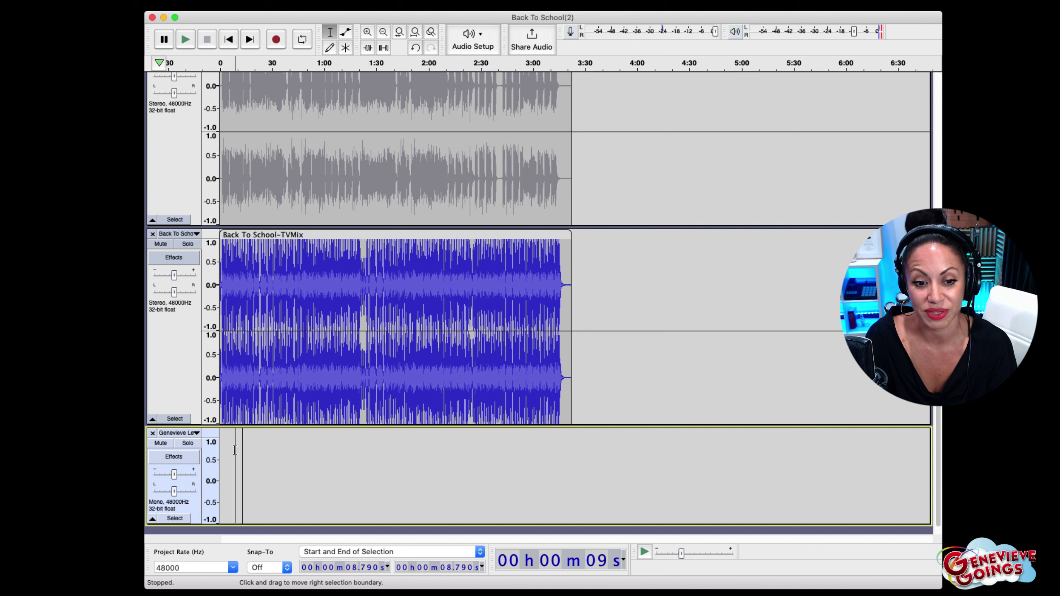
click(276, 39)
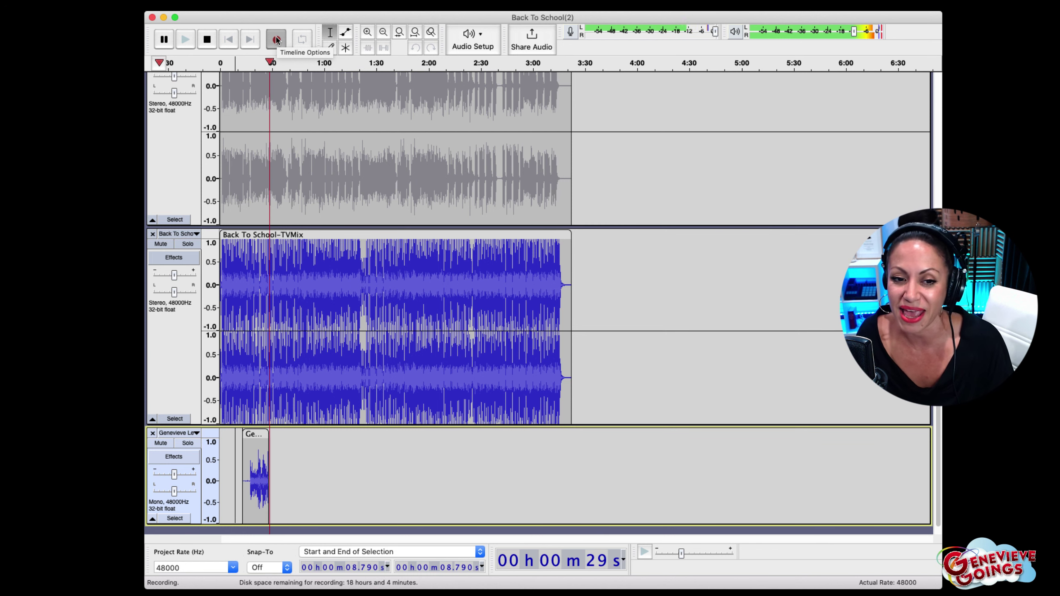
key(space)
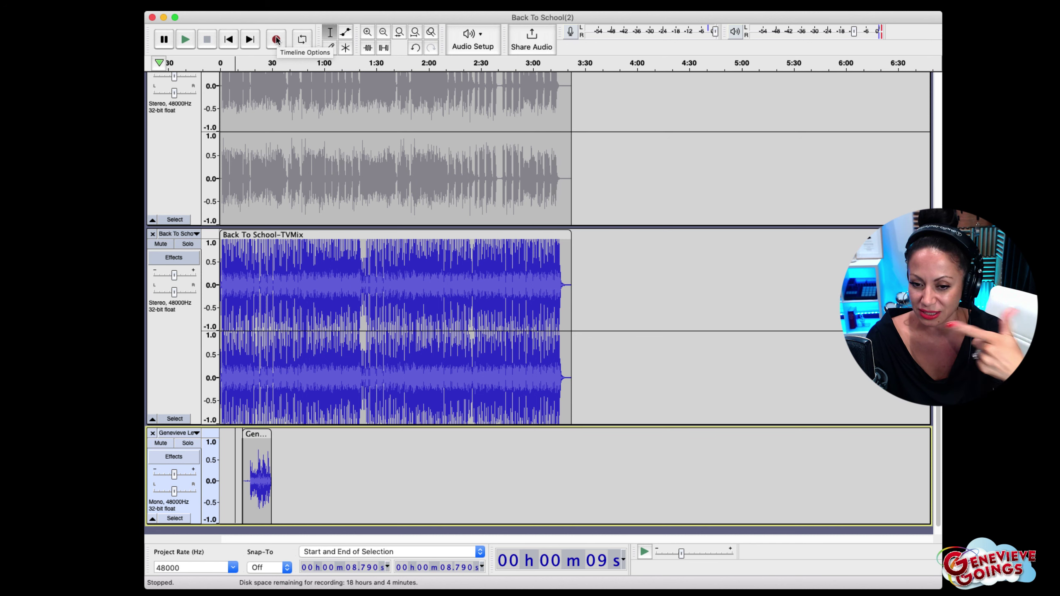
Step: Play the recorded lead take together with the TVMix from about 17 seconds, examine its waveform and stop
click(250, 479)
key(space)
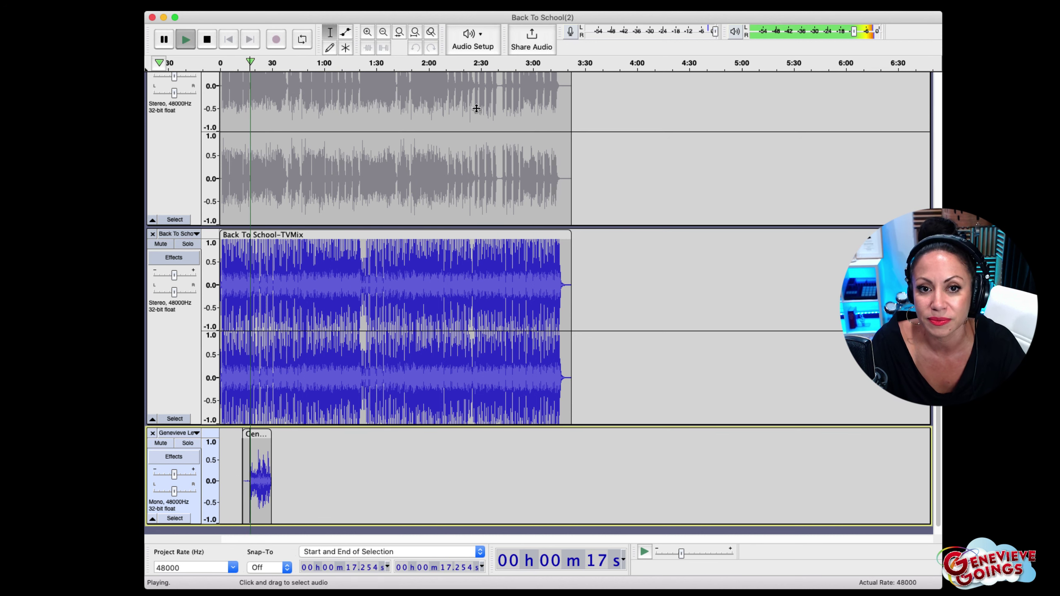
click(367, 33)
click(367, 33)
click(366, 33)
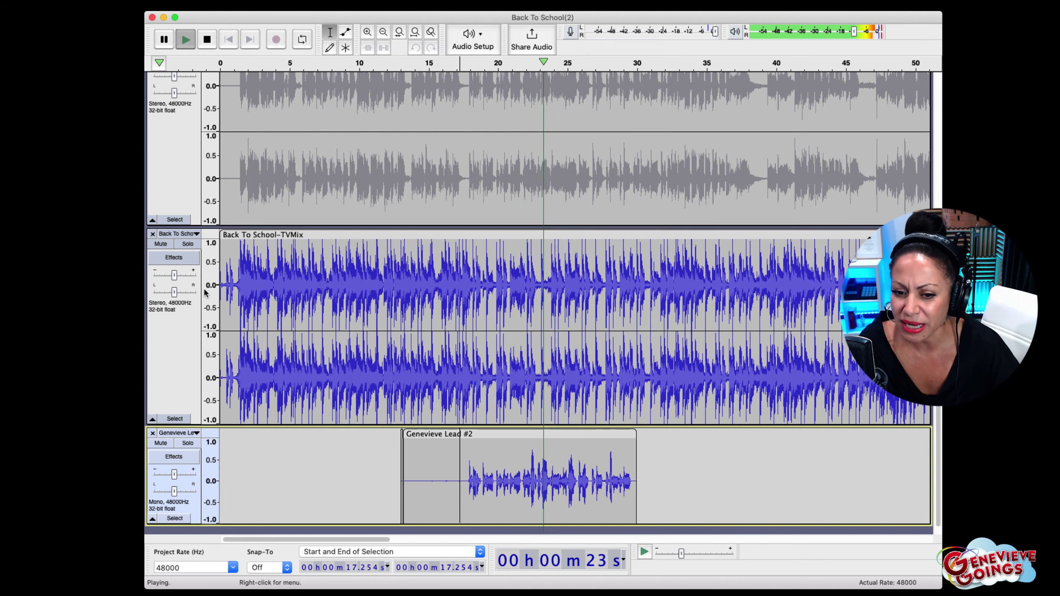
key(space)
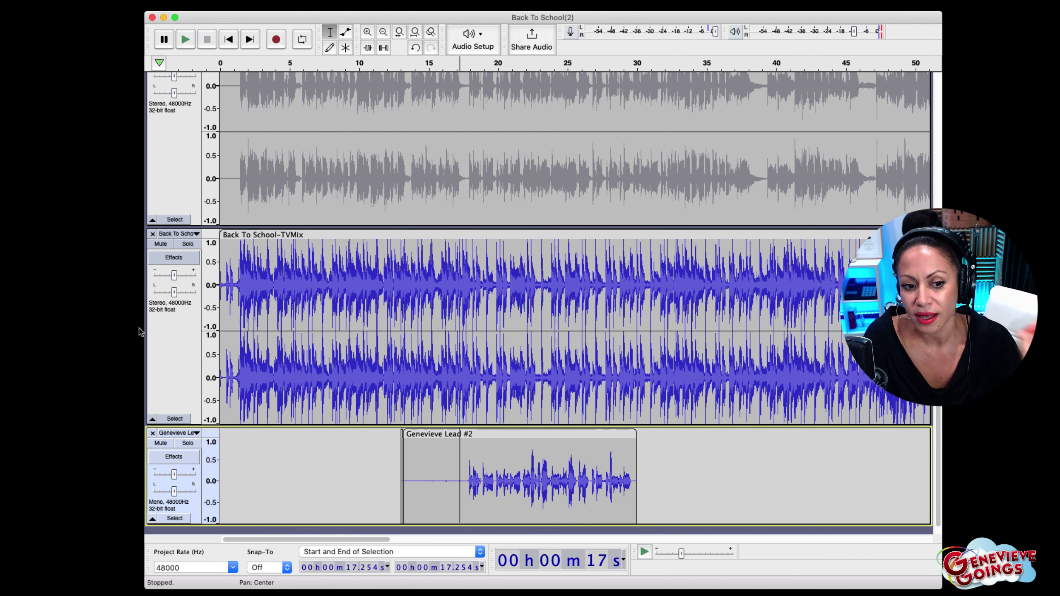
Step: Raise the lead vocal track's gain to +1.0 dB and lower the TVMix track's gain to -1.0 dB
drag(171, 478, 174, 477)
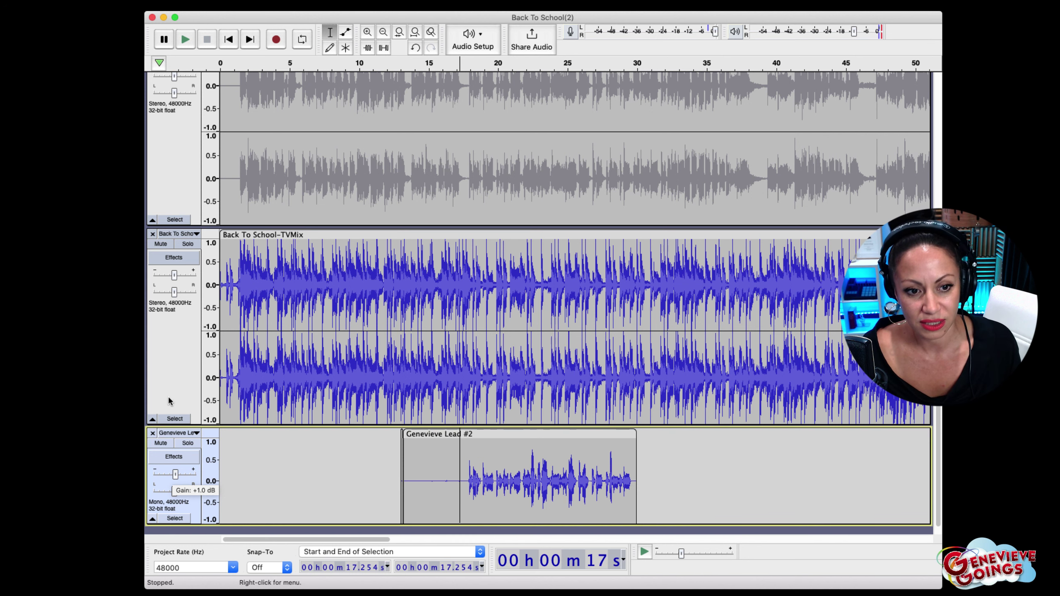
click(175, 475)
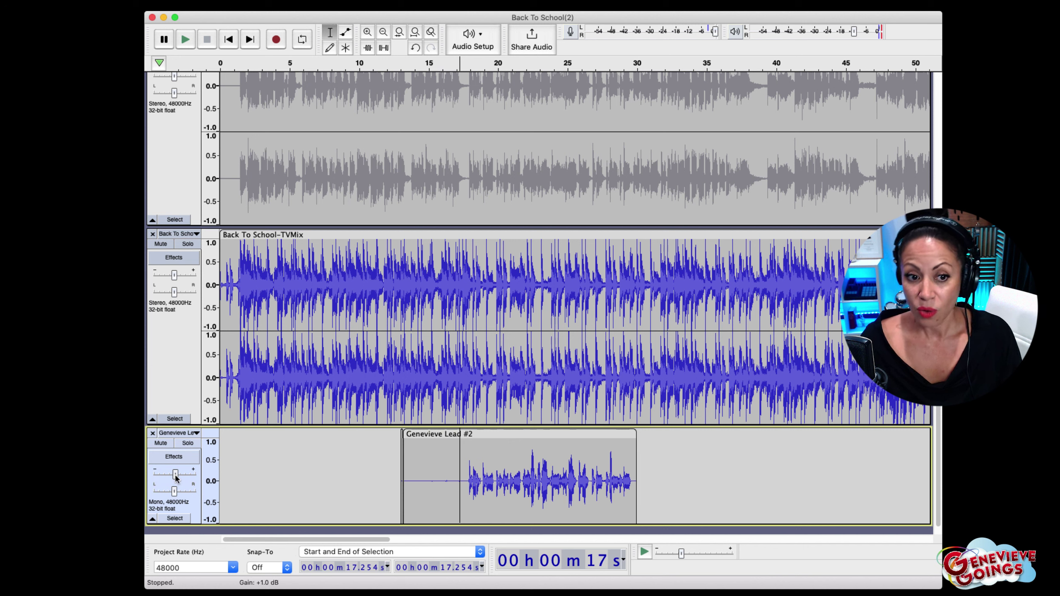
click(171, 277)
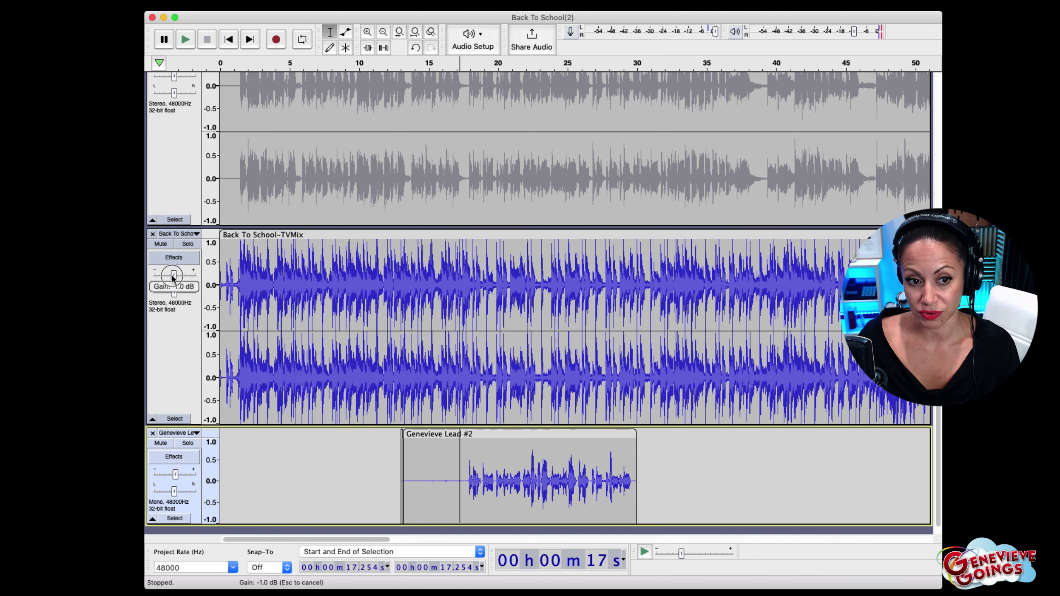
Step: Play the vocal and TVMix from about 17 seconds to check the level balance, and stop
click(460, 465)
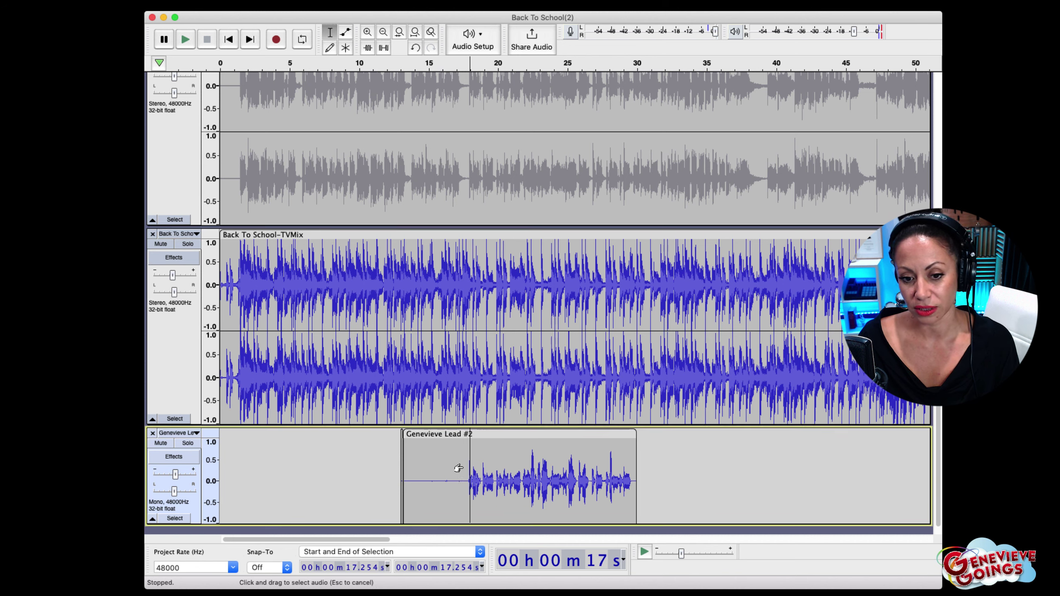
key(space)
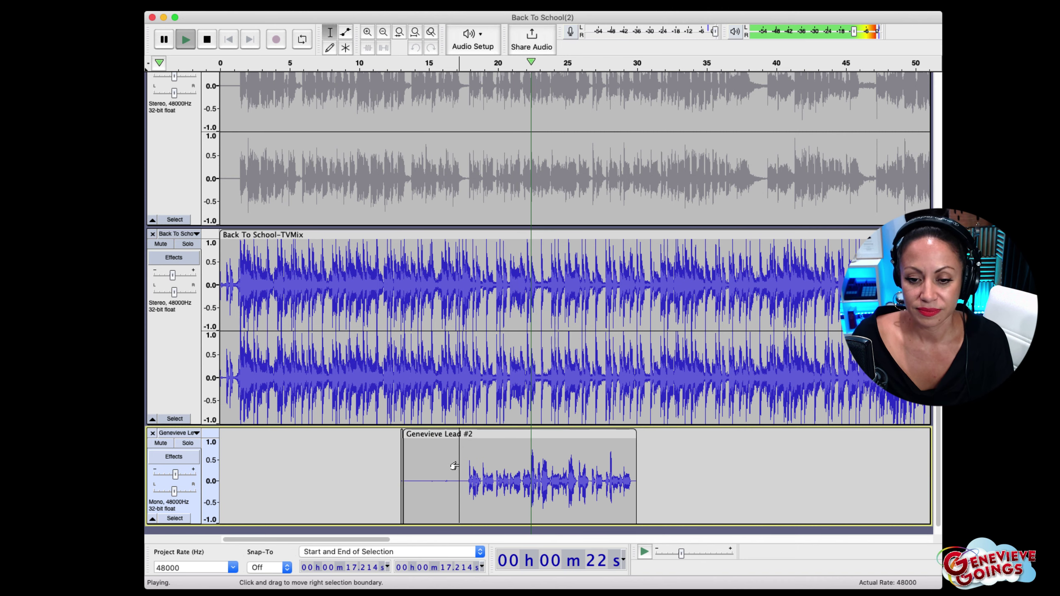
scroll(467, 451, down, 1)
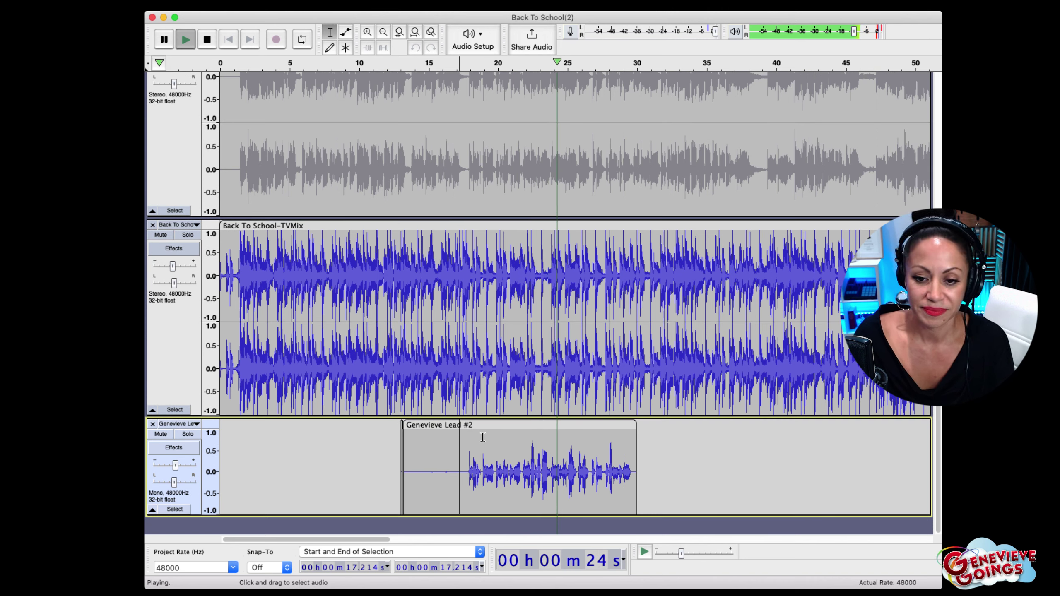
key(space)
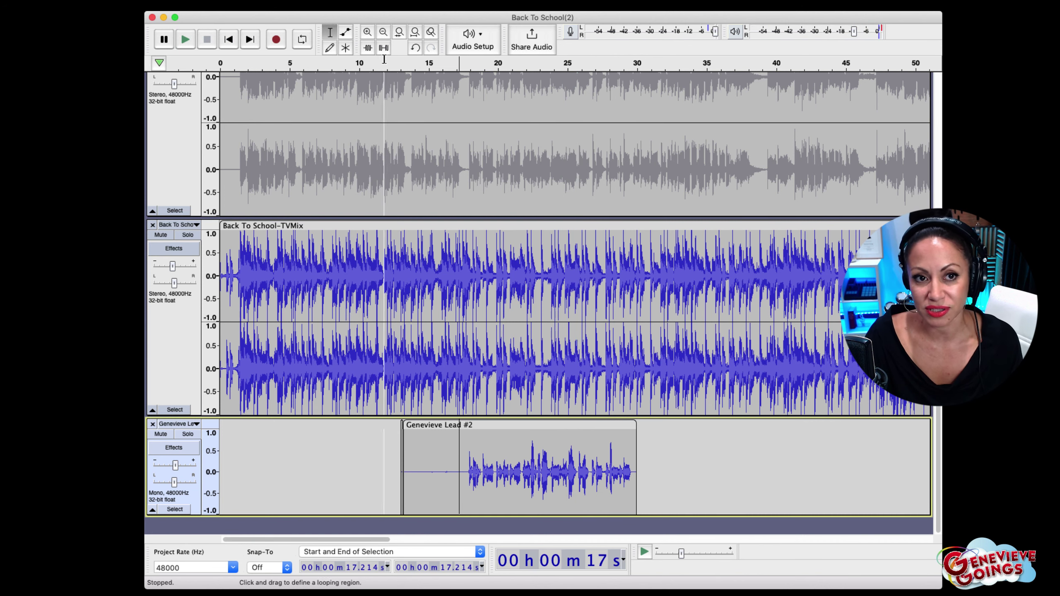
Step: Add a new mono track and trim the end of the first lead take back to about 27.6 seconds
click(222, 6)
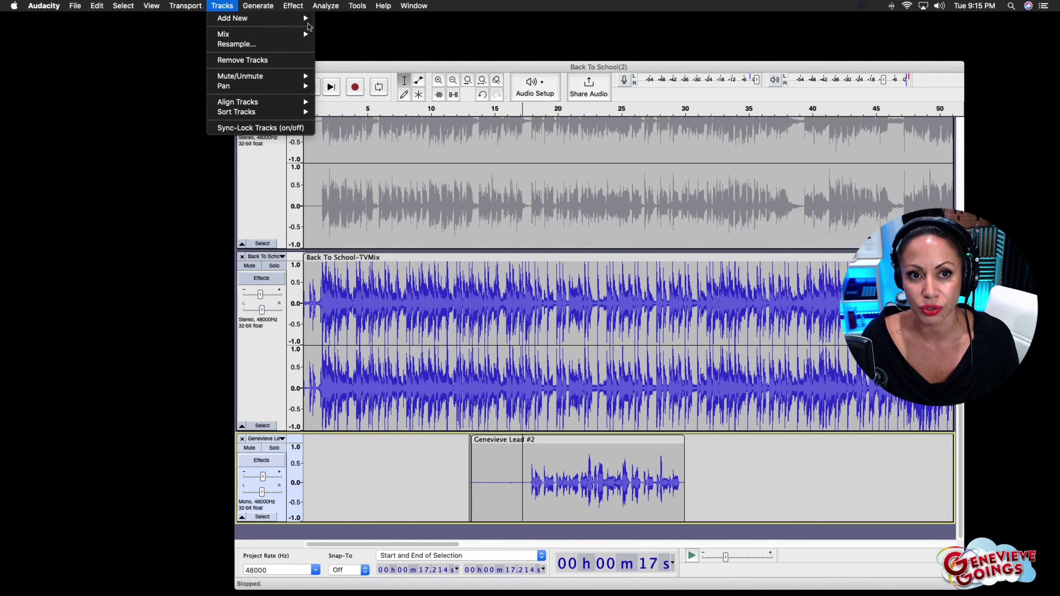
click(333, 18)
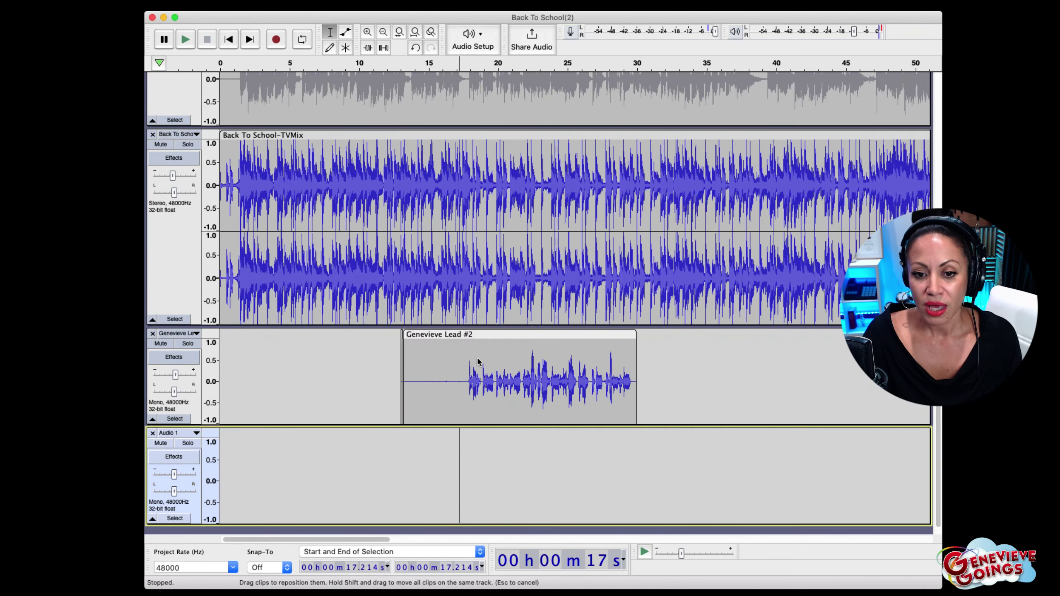
click(565, 451)
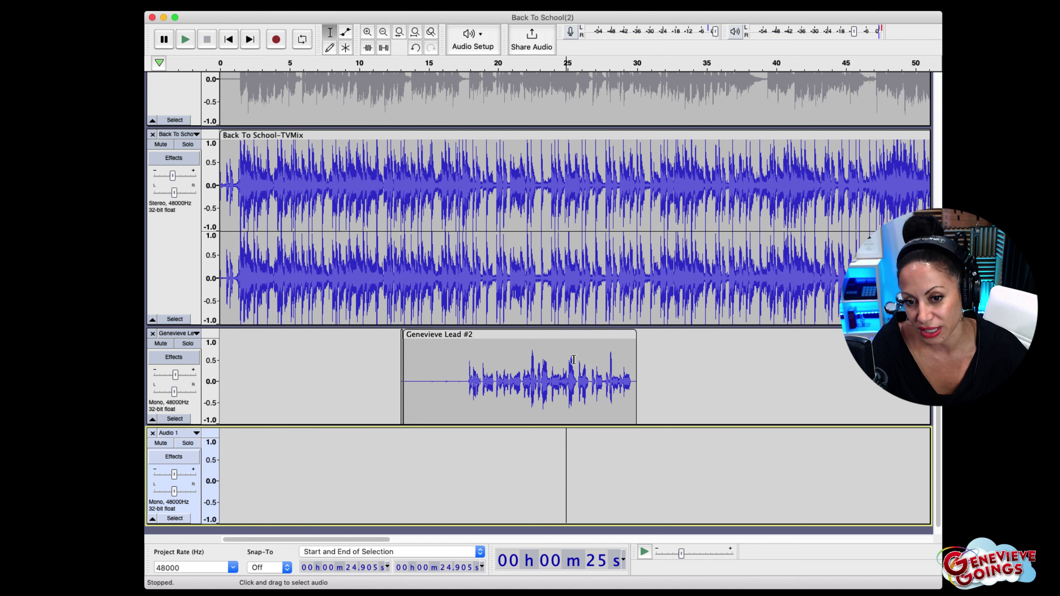
click(569, 336)
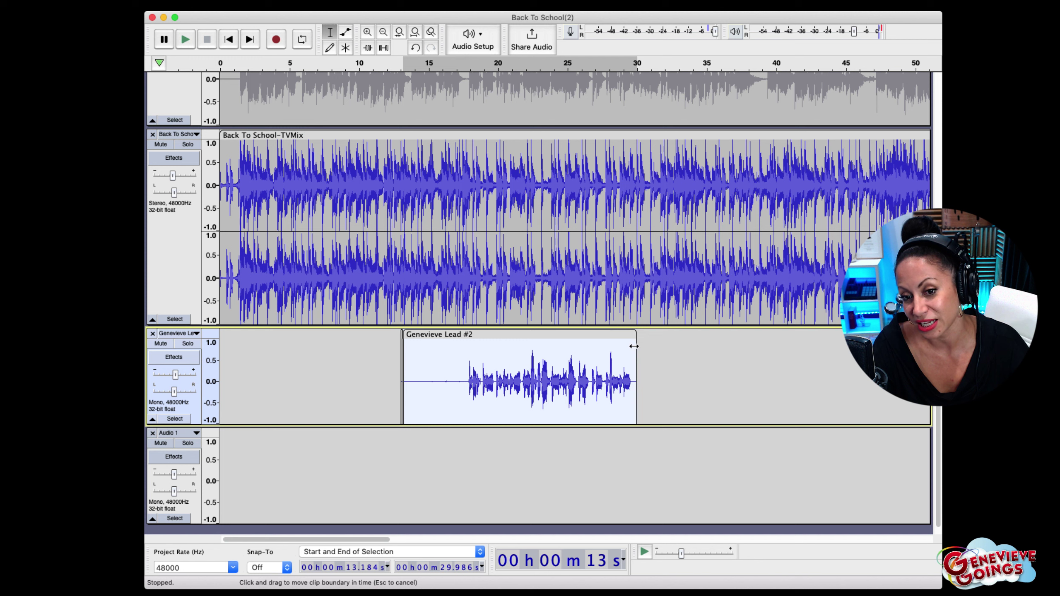
drag(634, 346, 600, 363)
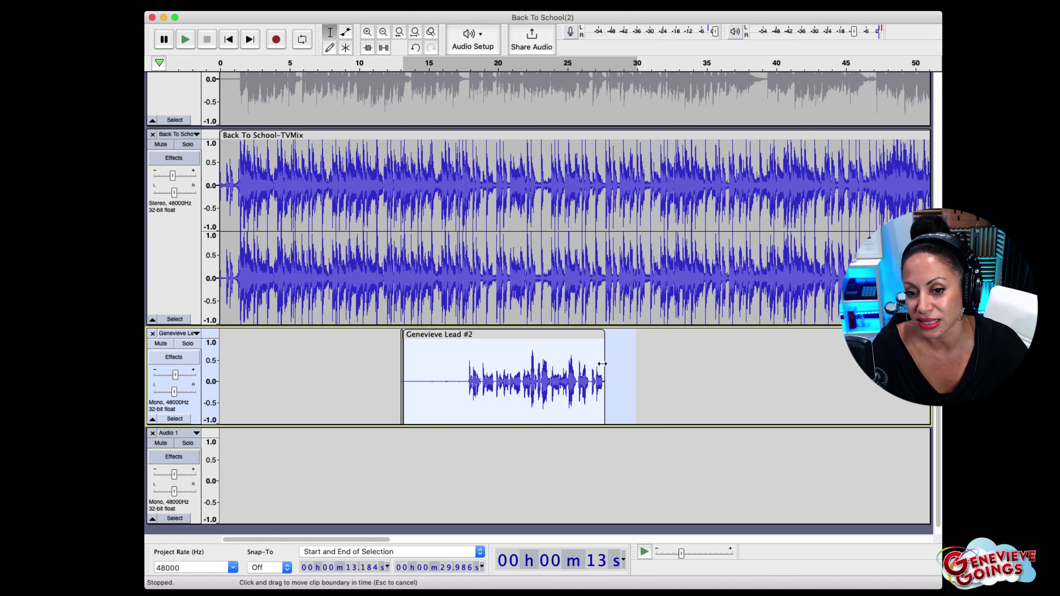
Step: Record a second vocal take about 12 seconds long on the new mono track, starting at about 22 seconds
click(523, 442)
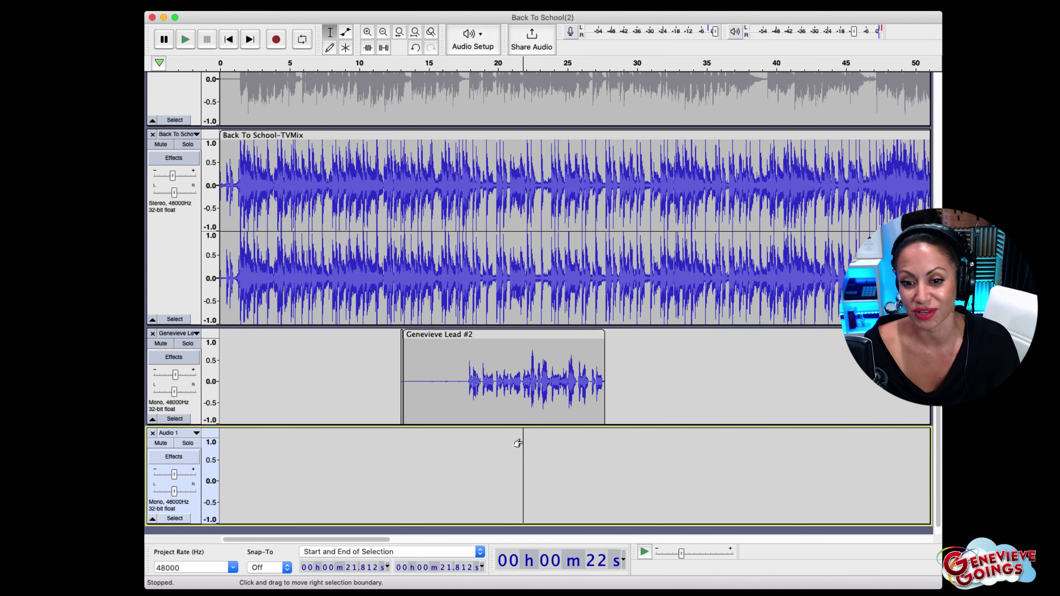
click(273, 42)
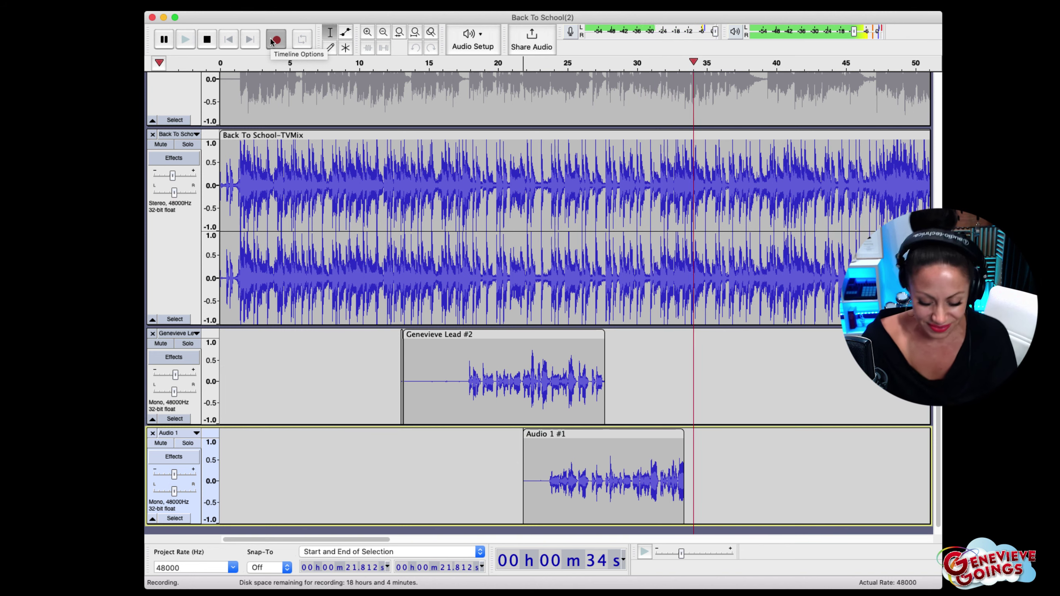
key(space)
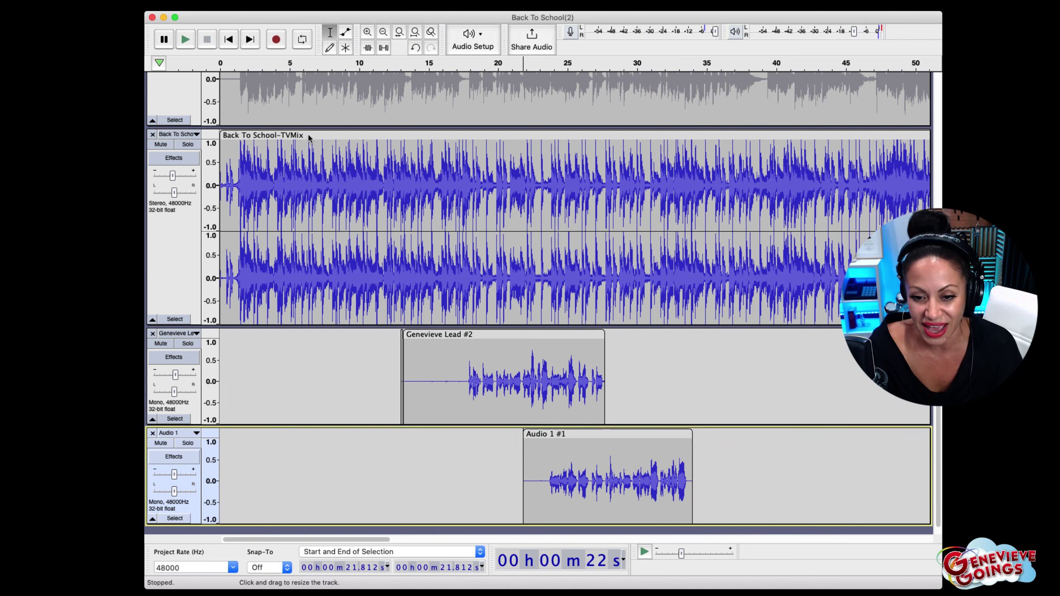
Step: Play the second take with the rest of the mix from about 26 seconds and stop
click(577, 446)
key(space)
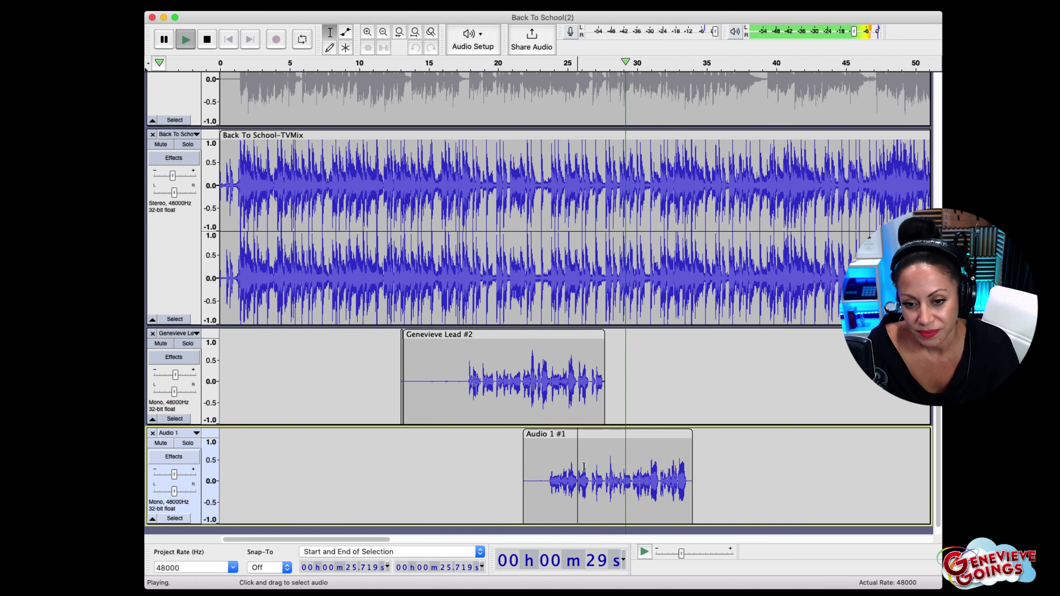
key(space)
Step: Try trimming the start of the second take to about 27.5 seconds and play the transition from about 27 seconds
drag(524, 439, 603, 429)
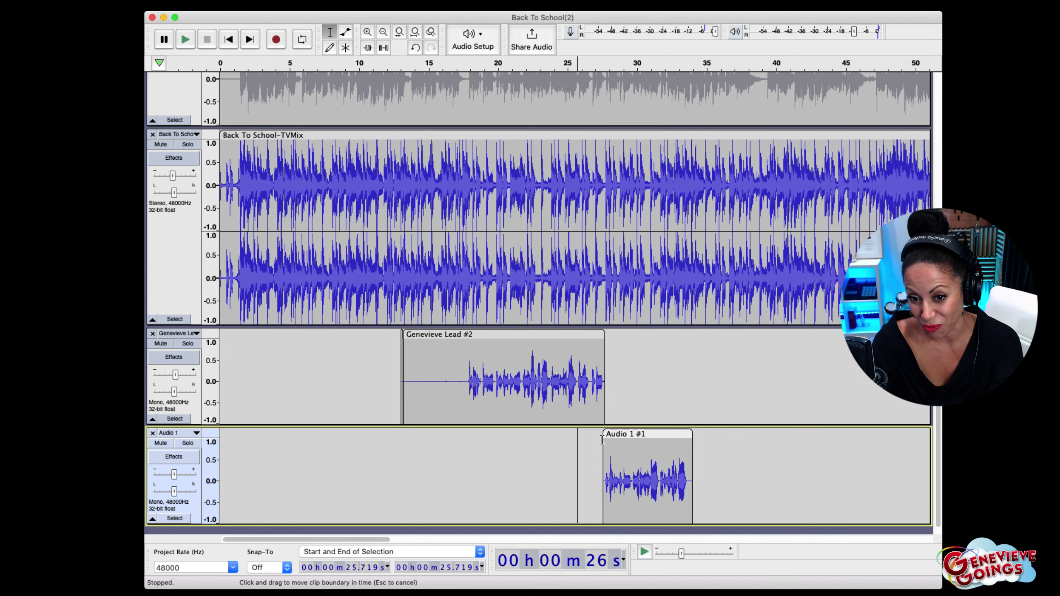
mouse_move(602, 447)
mouse_down()
mouse_move(584, 446)
mouse_move(599, 446)
mouse_up()
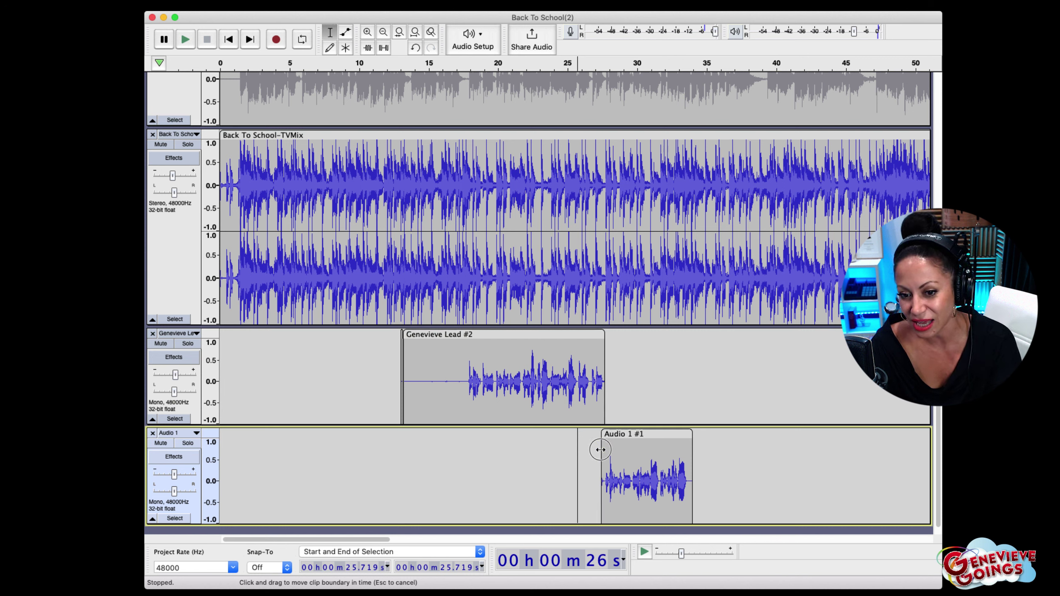
click(597, 443)
key(space)
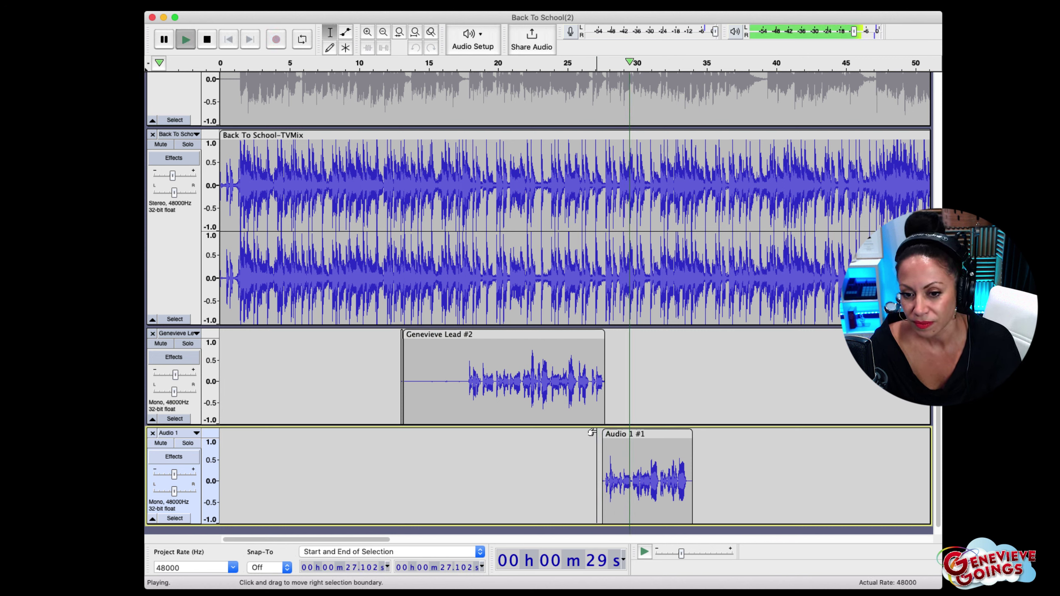
key(space)
Step: Set the second take's start and the first take's end to about 26.6 seconds, and play across the join from about 25 seconds
drag(601, 443, 591, 443)
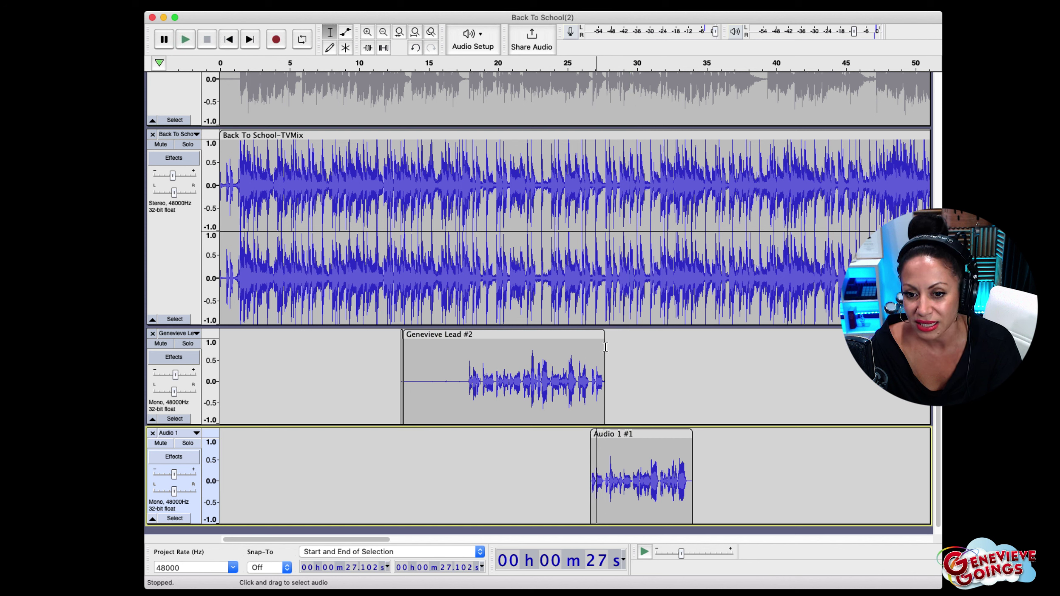
drag(603, 349, 588, 349)
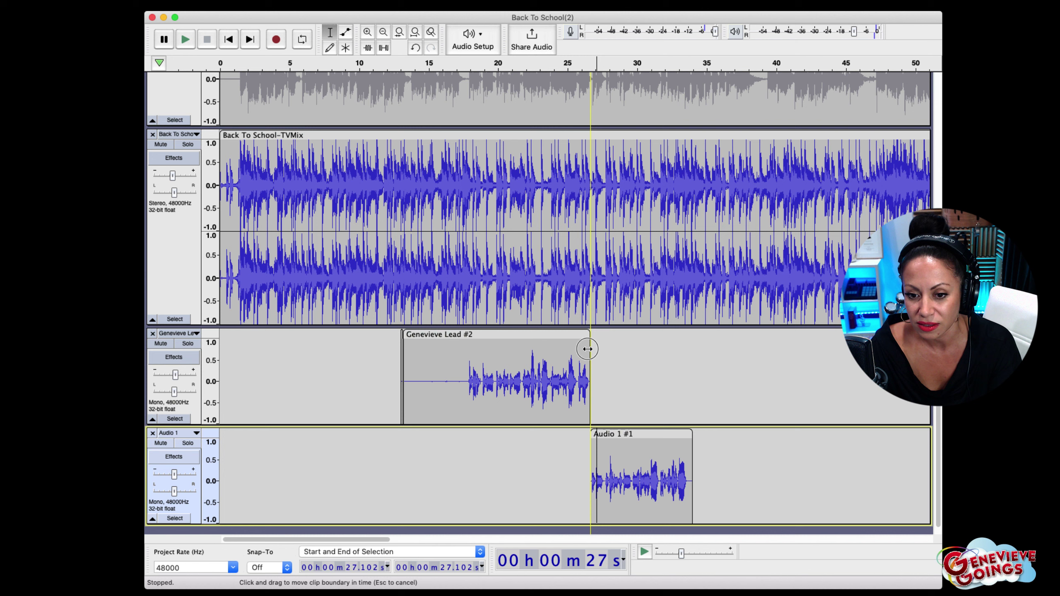
click(569, 450)
key(space)
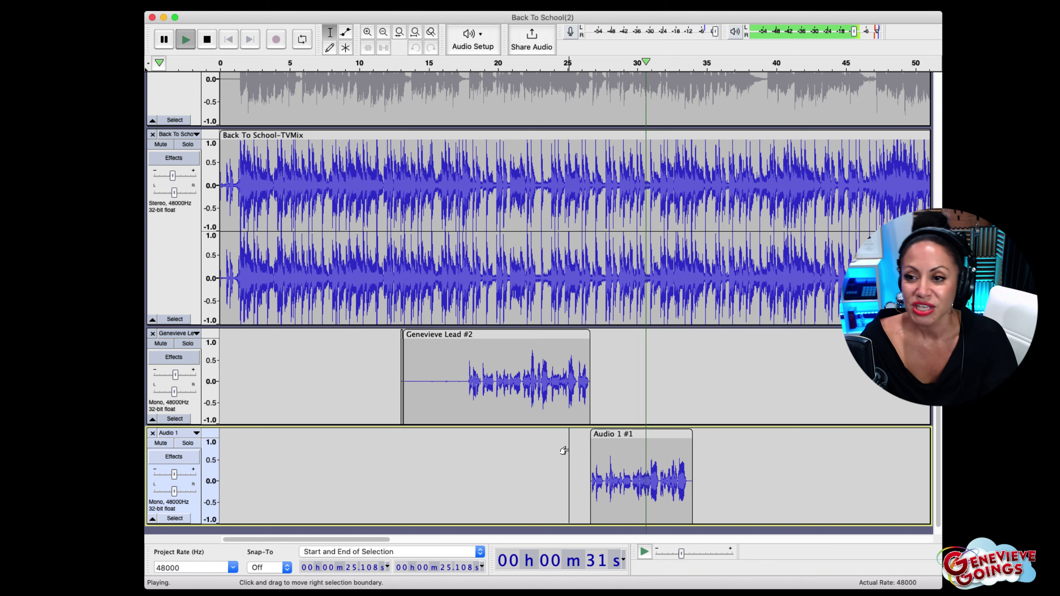
key(space)
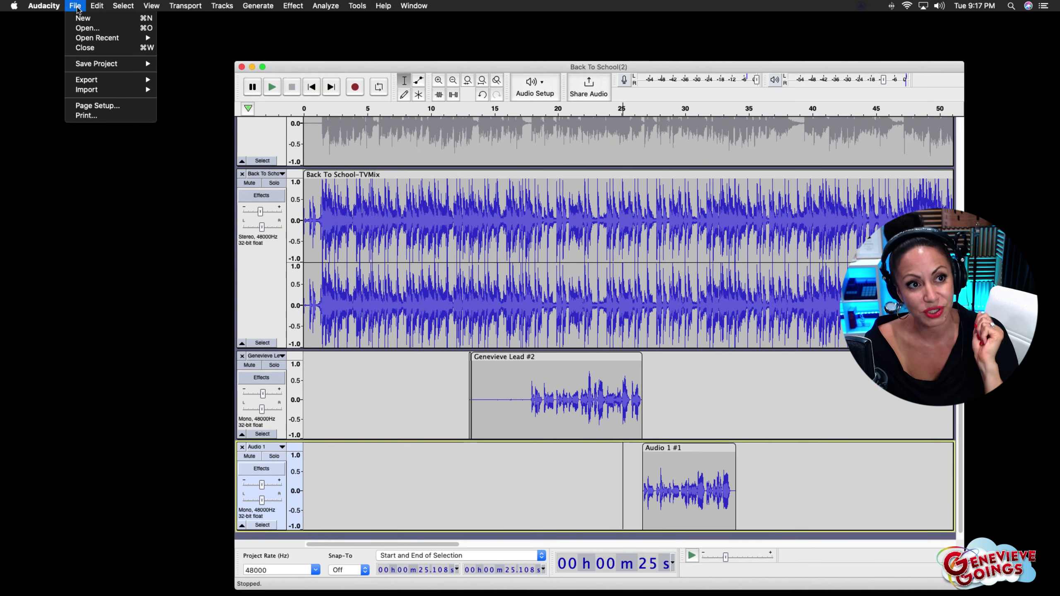
Step: View the available audio export formats for the project
mouse_move(97, 79)
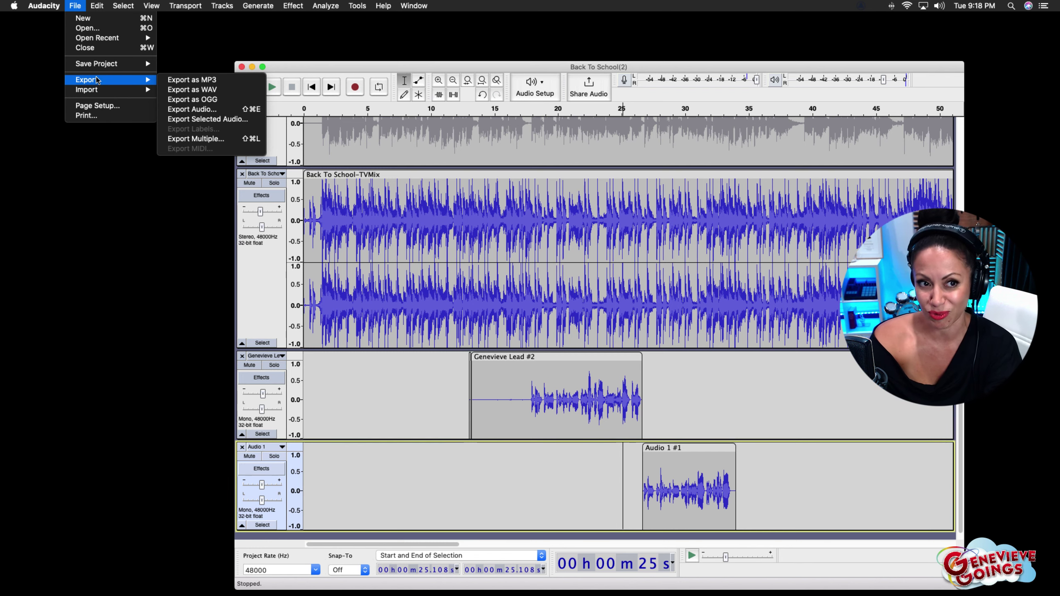
click(166, 81)
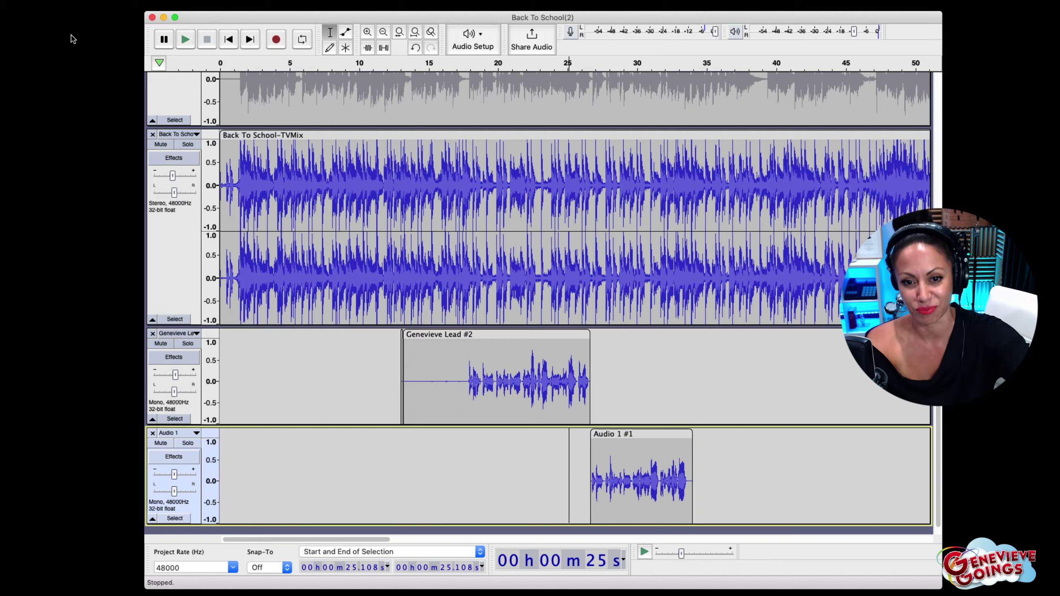